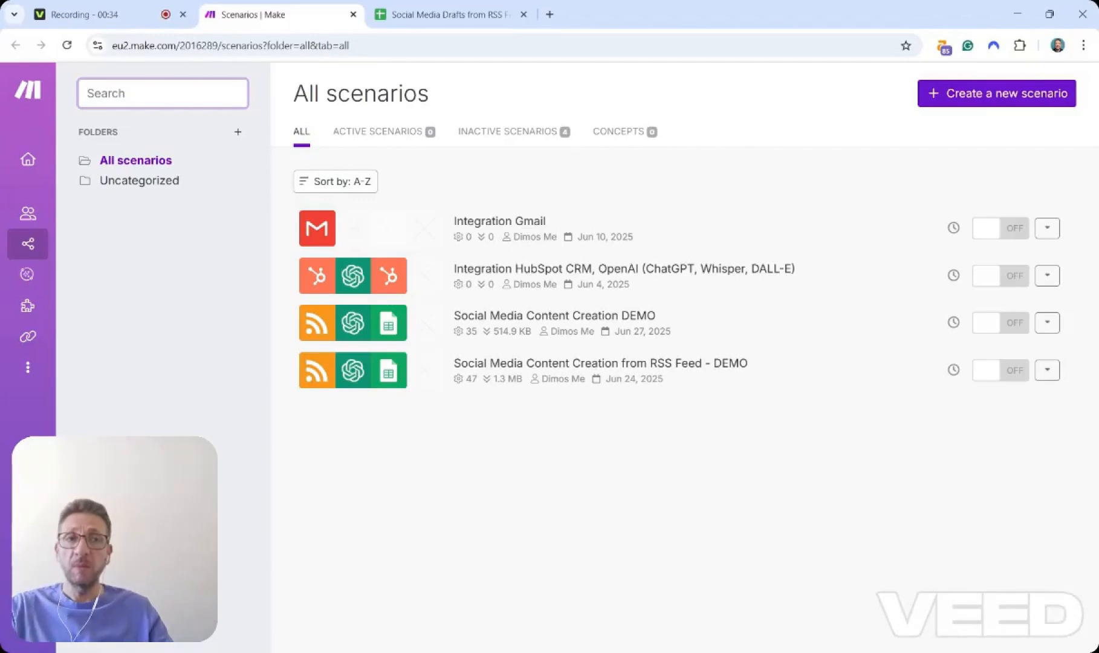
Create a new scenario starting with the RSS Watch RSS feed items trigger.
mouse_move(54, 253)
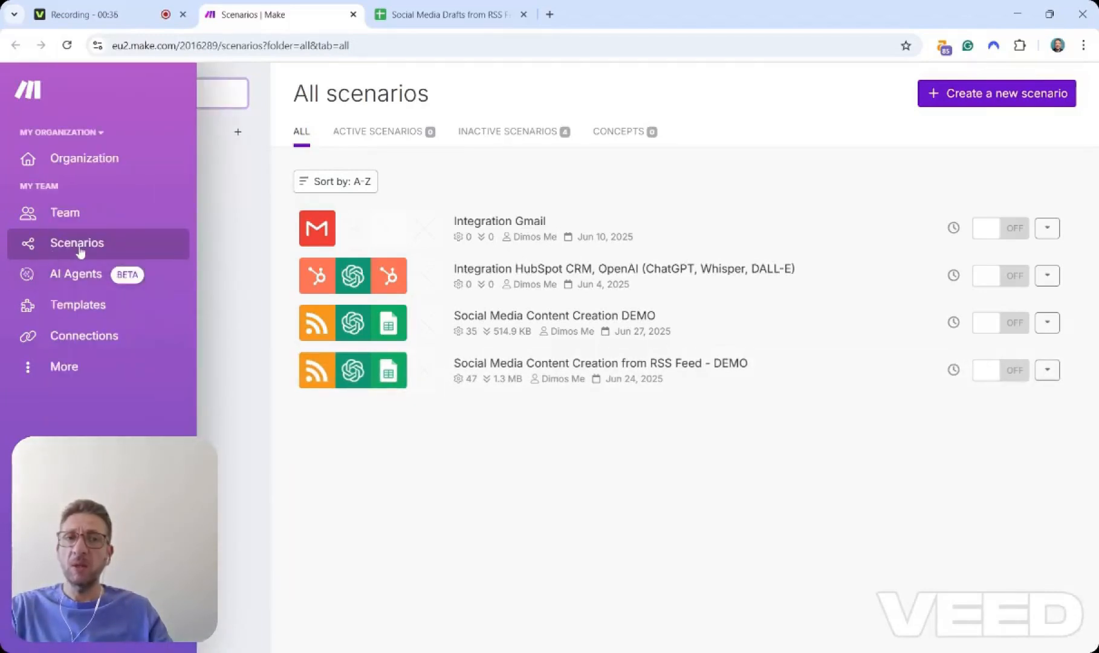
click(1005, 97)
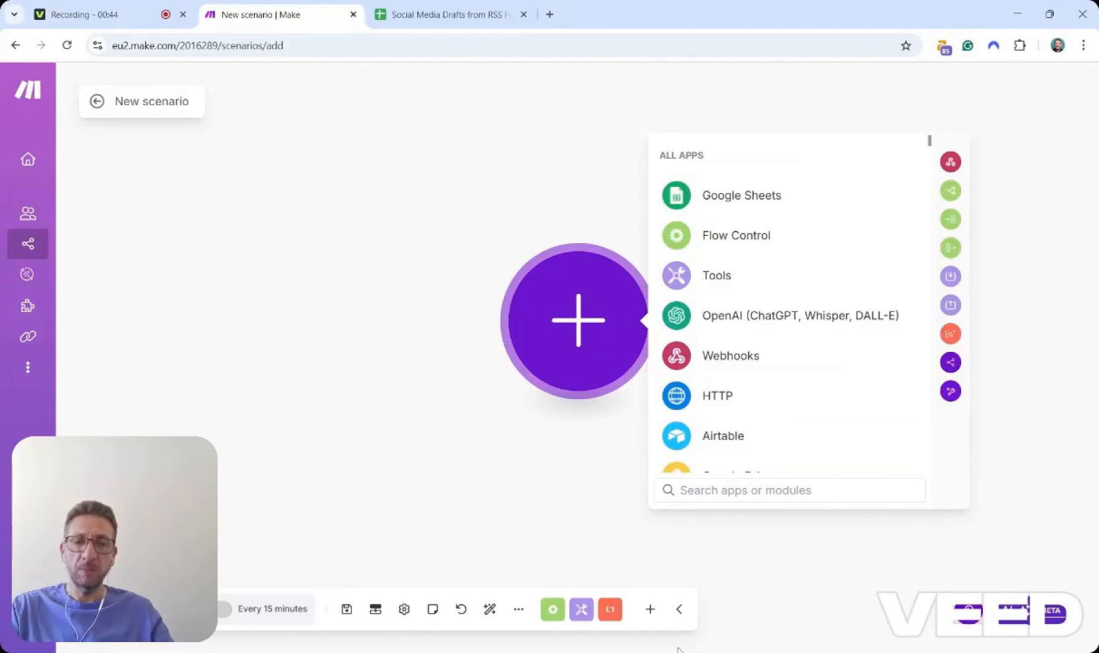
text(rss)
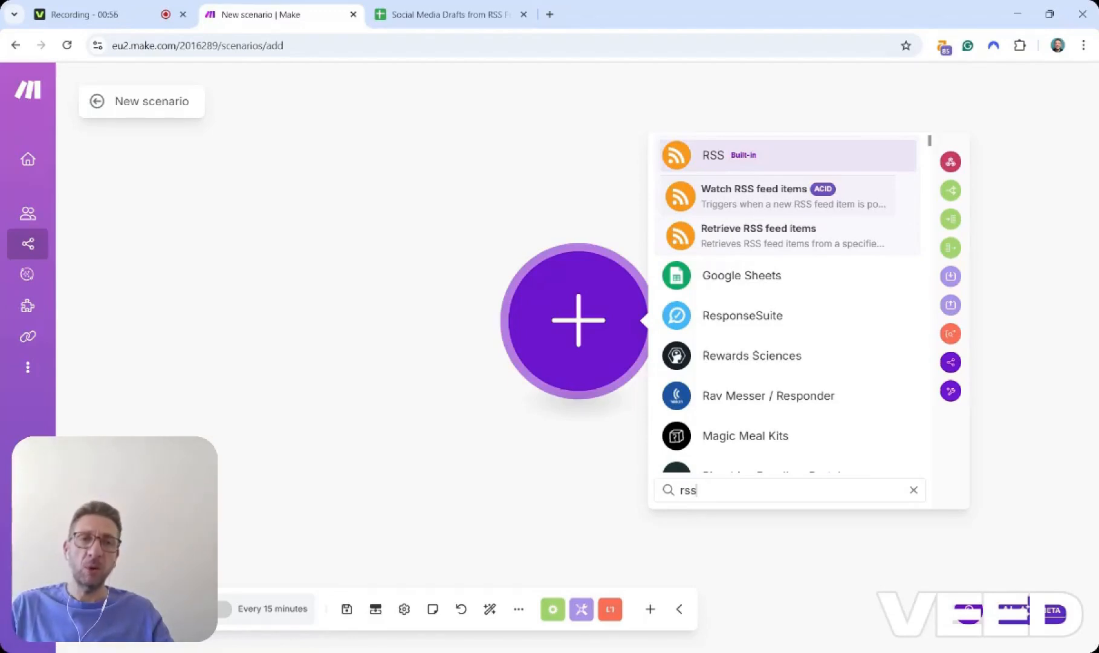
click(793, 197)
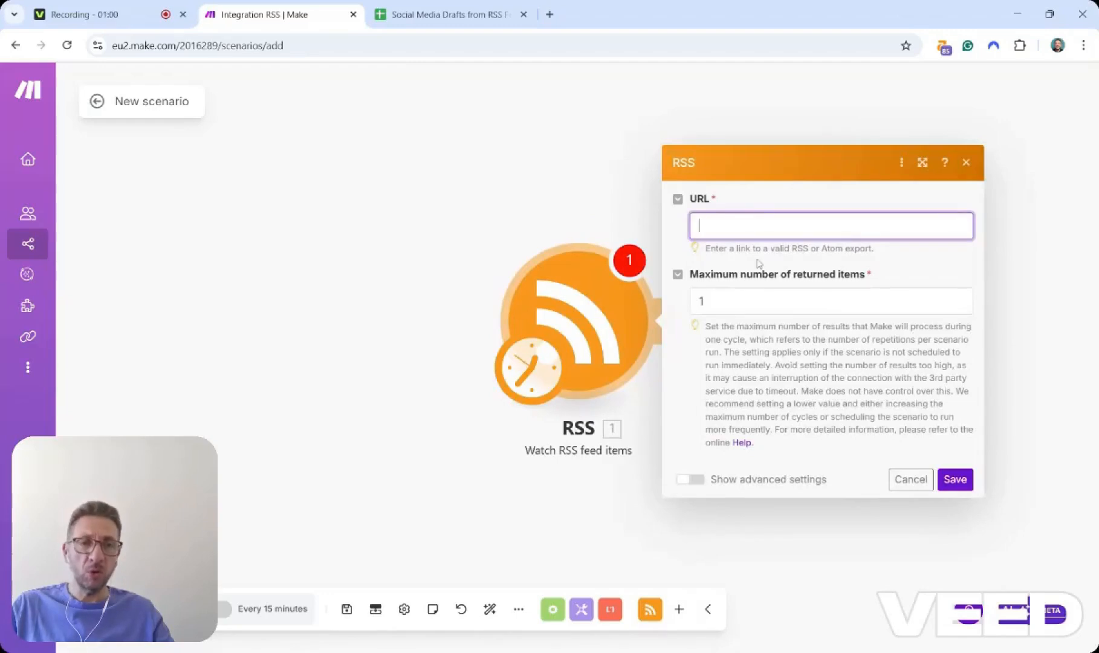
text(https://buffer.com/extensions)
key(ctrl+a)
key(ctrl+v)
key(ctrl+a)
text(https://neilpatel.com/blog/feed)
click(902, 264)
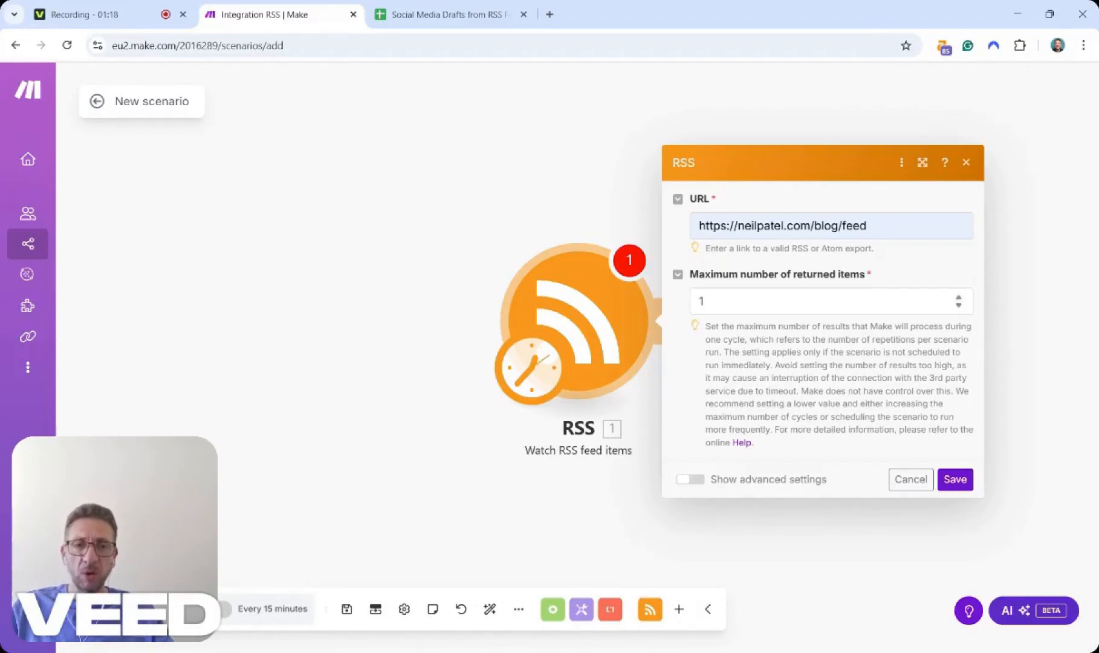
click(956, 480)
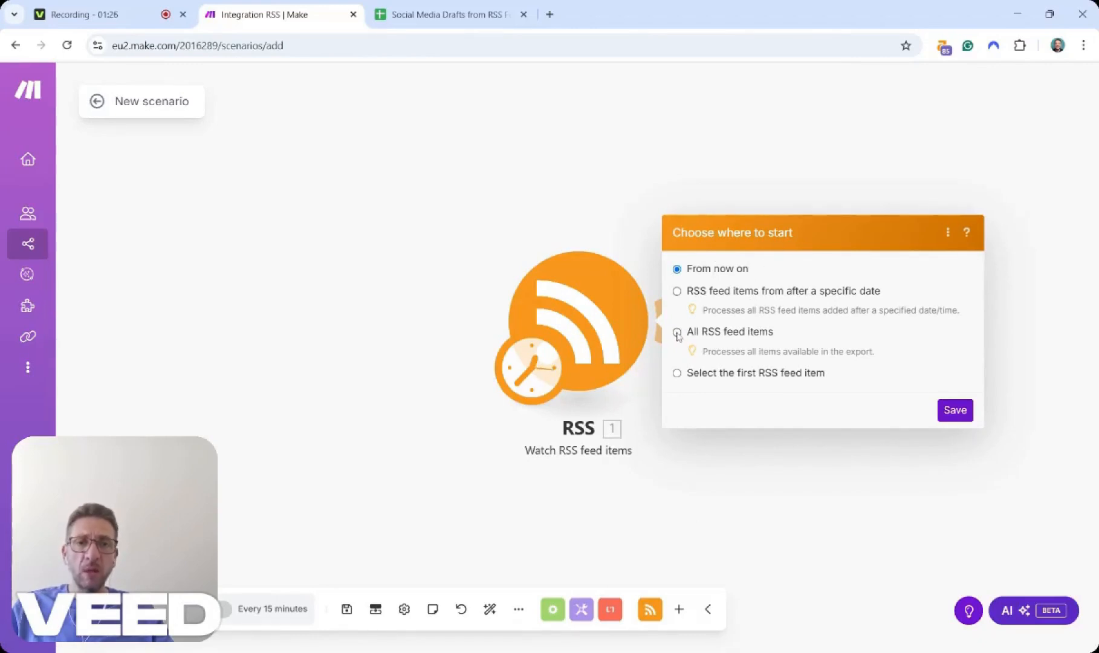
click(955, 410)
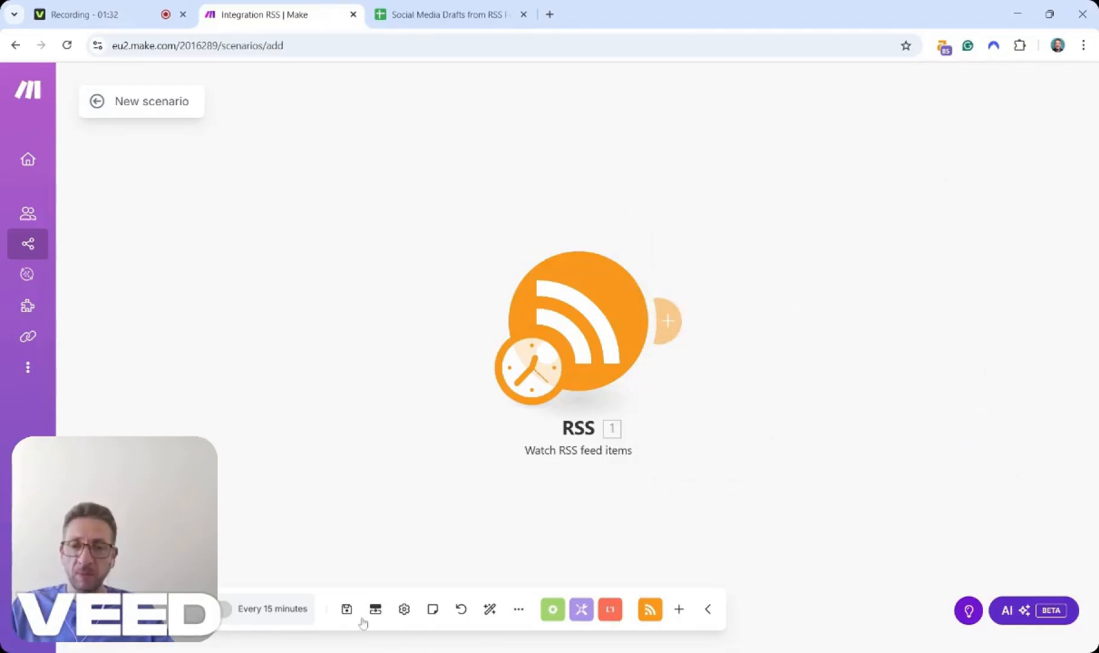
Rename the scenario to Social Media Content Creation and save it.
click(162, 101)
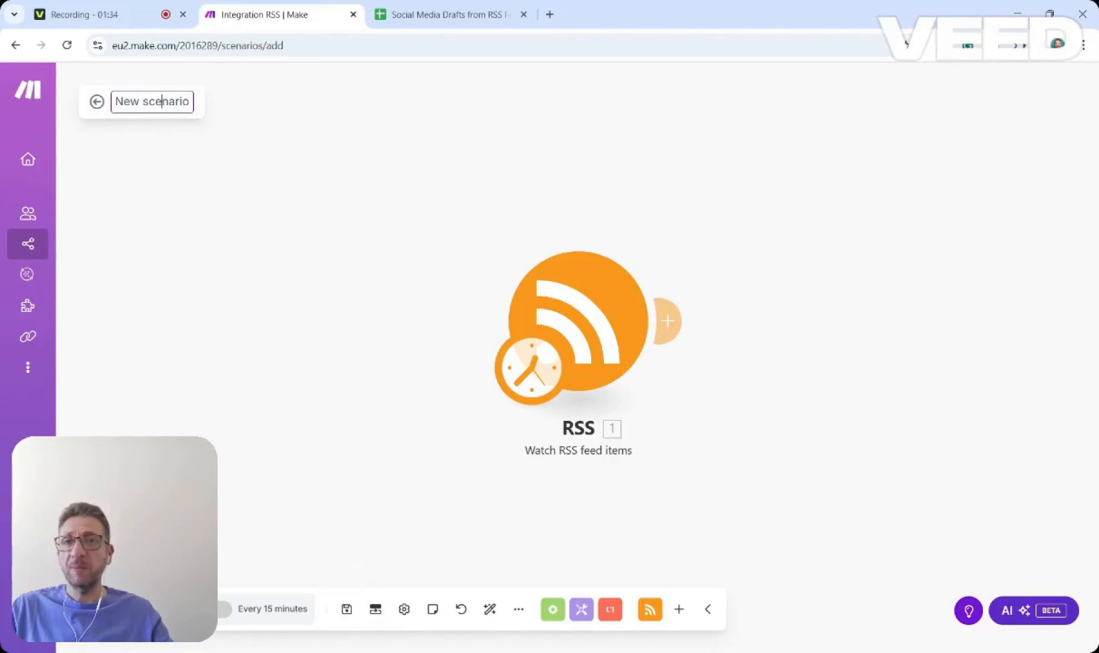
key(ctrl+a)
text(S)
key(BackSpace)
text(Social Media Content Creation)
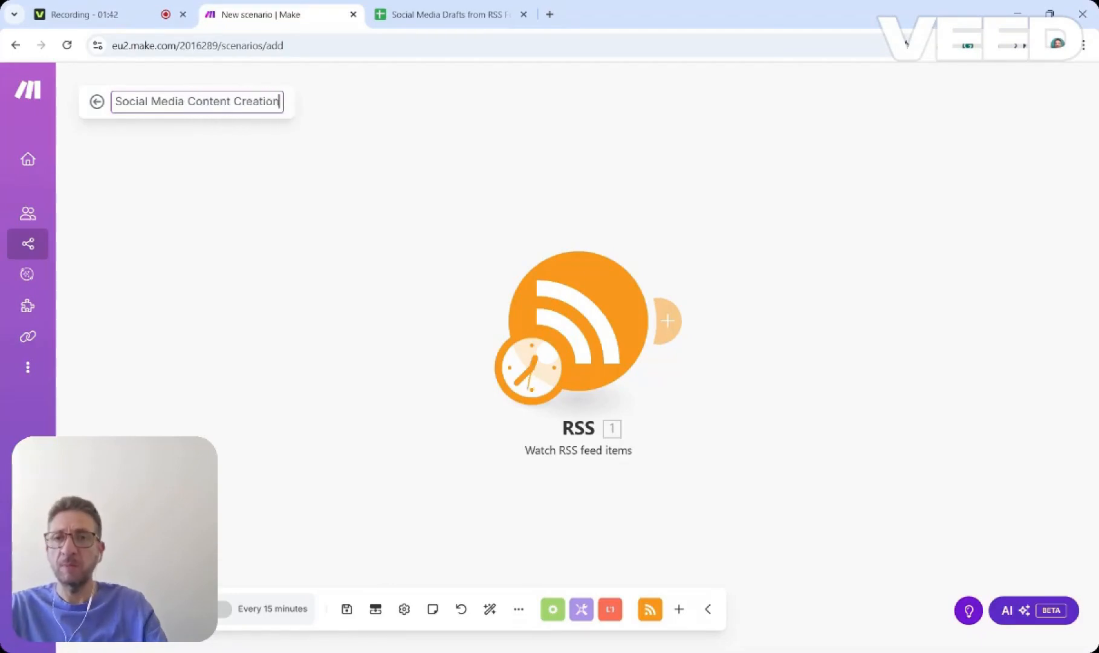
key(Return)
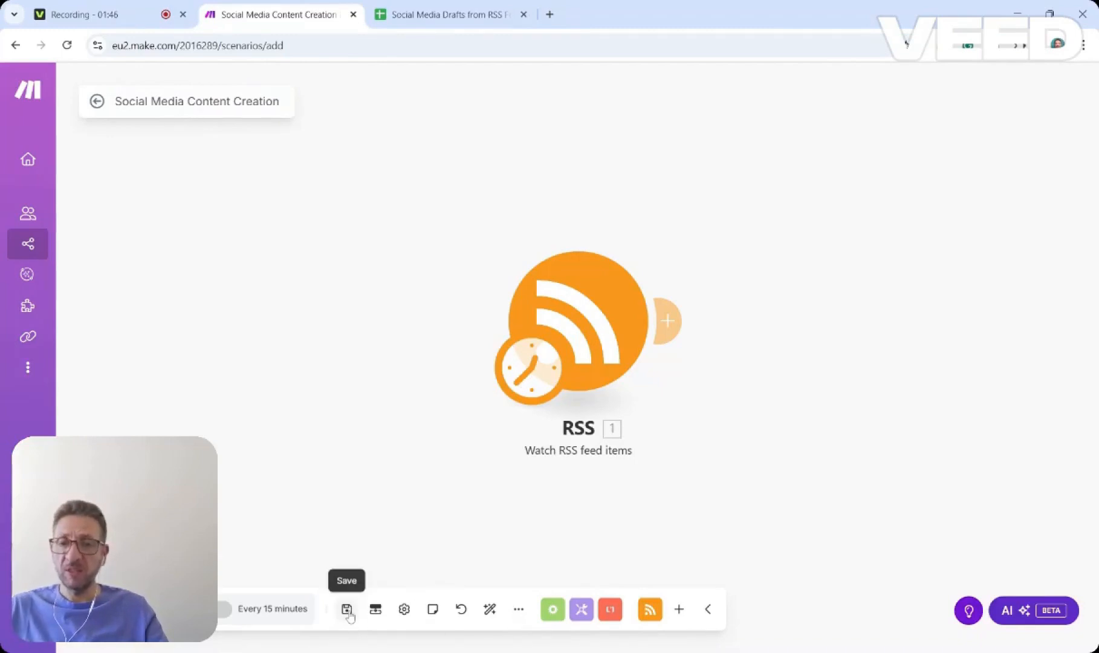
click(347, 610)
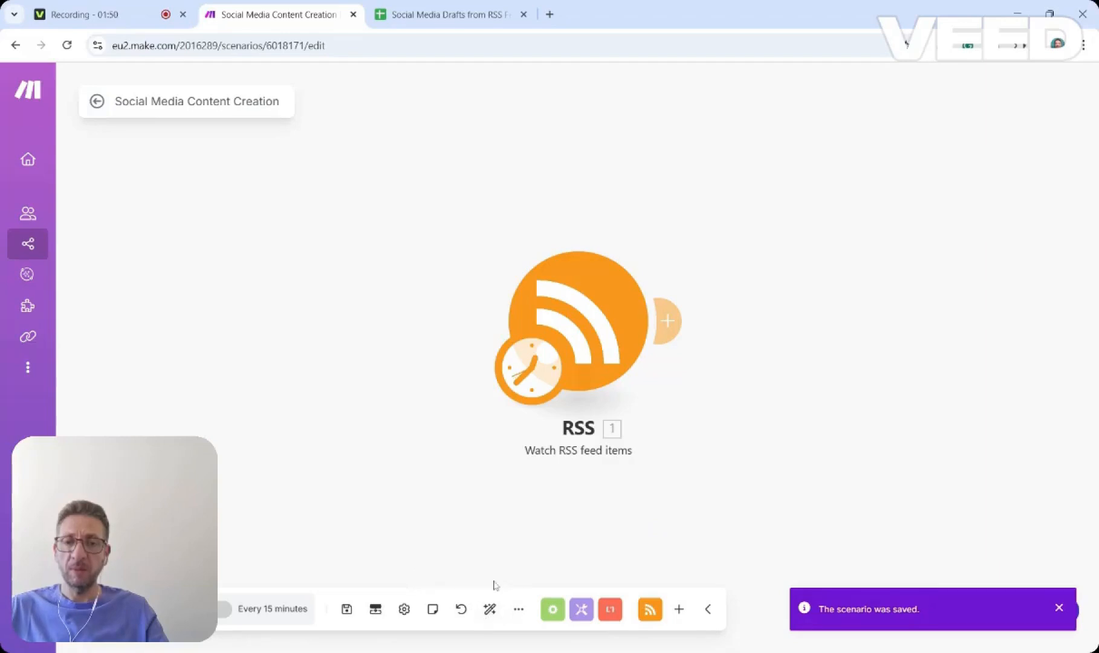
click(347, 609)
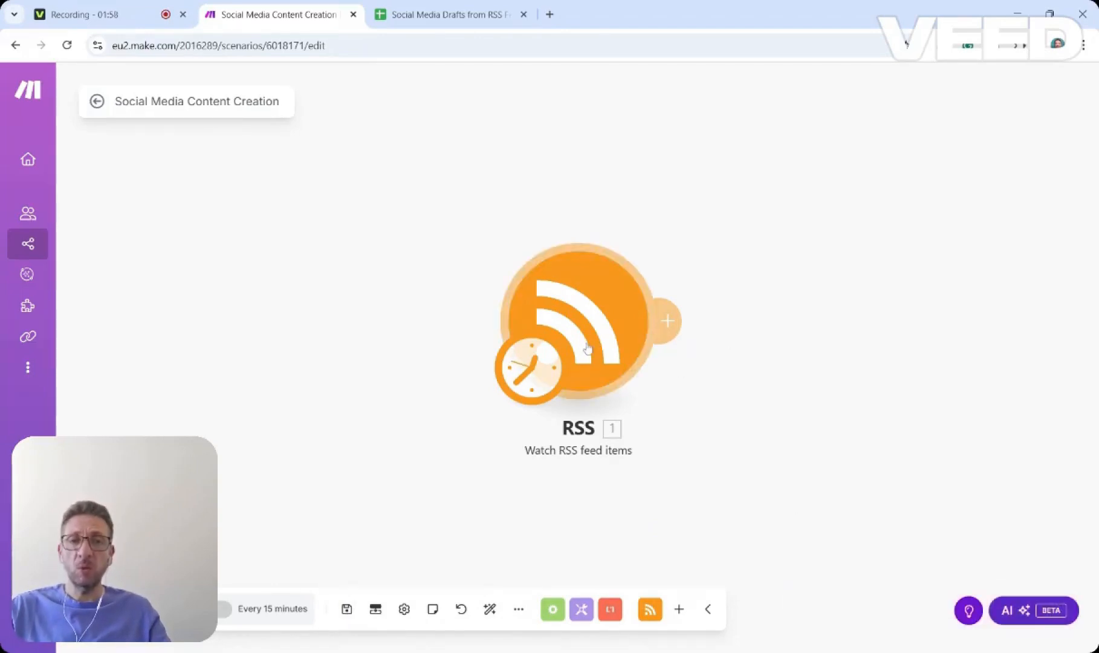
Set the scenario schedule to run every 300 minutes and save the scenario.
click(281, 611)
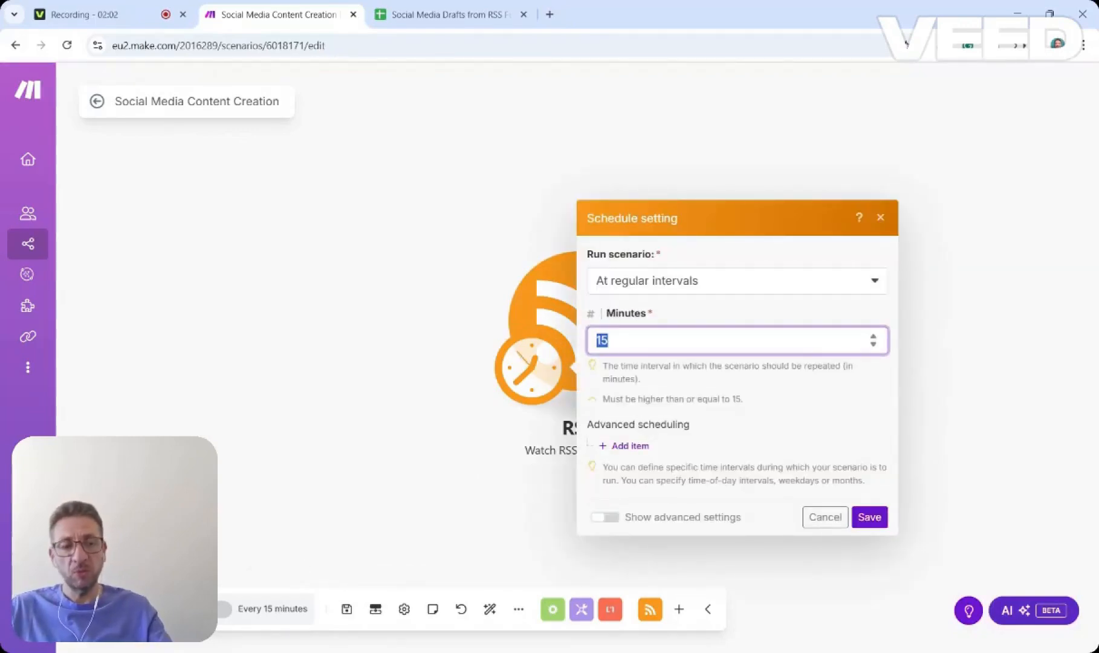
text(300)
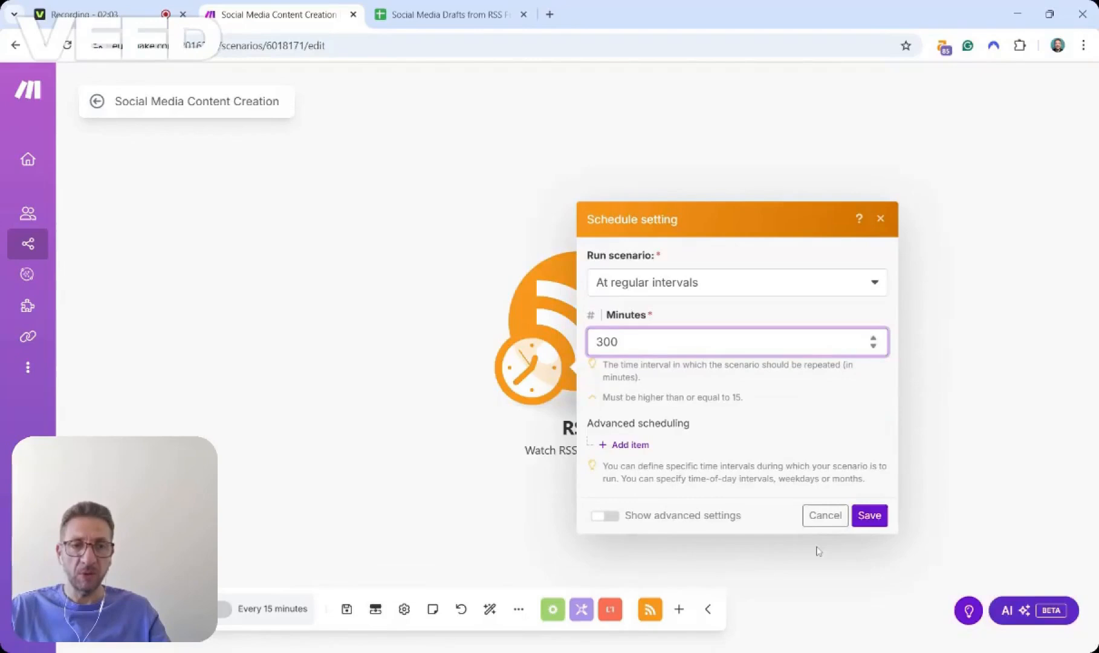
click(871, 517)
click(780, 428)
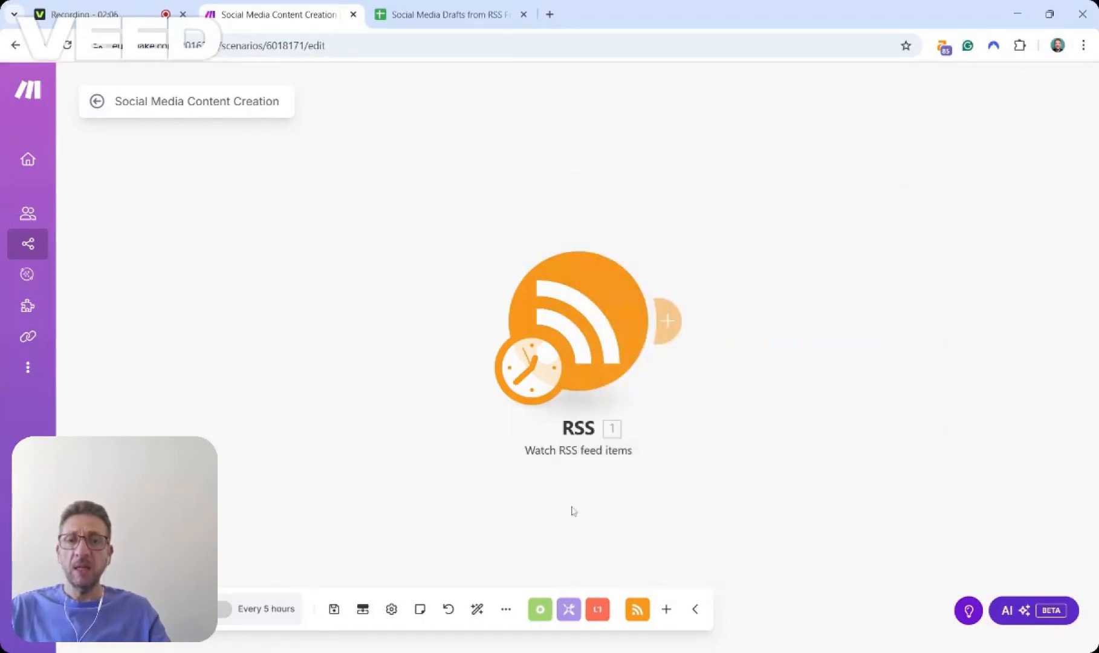
click(333, 610)
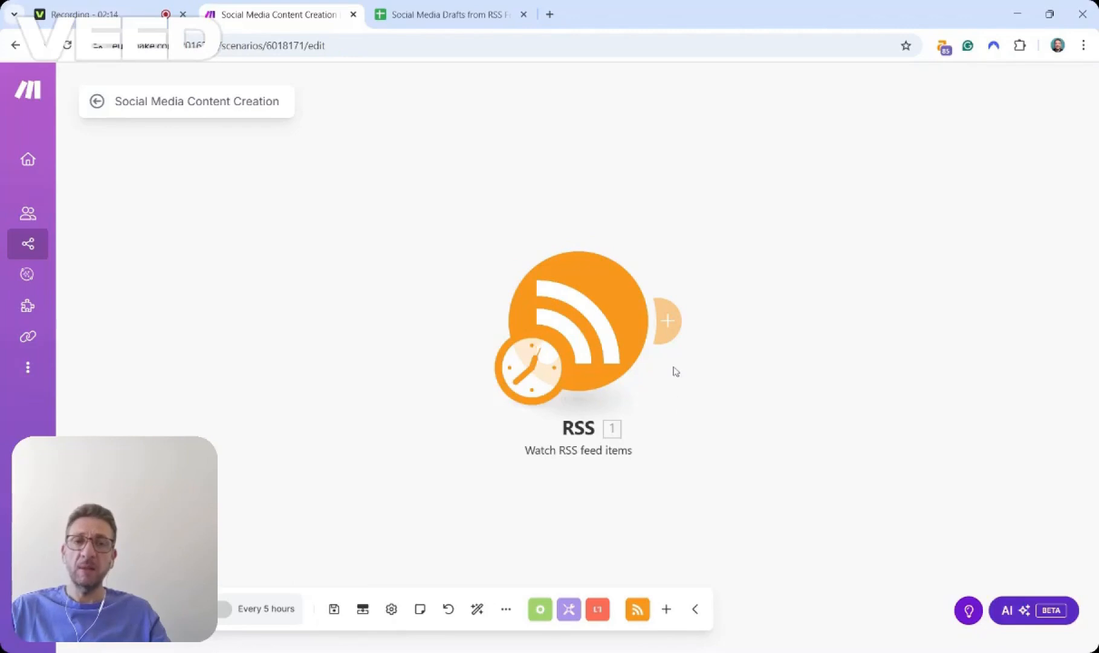
Add an OpenAI Create a Completion (Prompt) module after the RSS trigger.
click(667, 321)
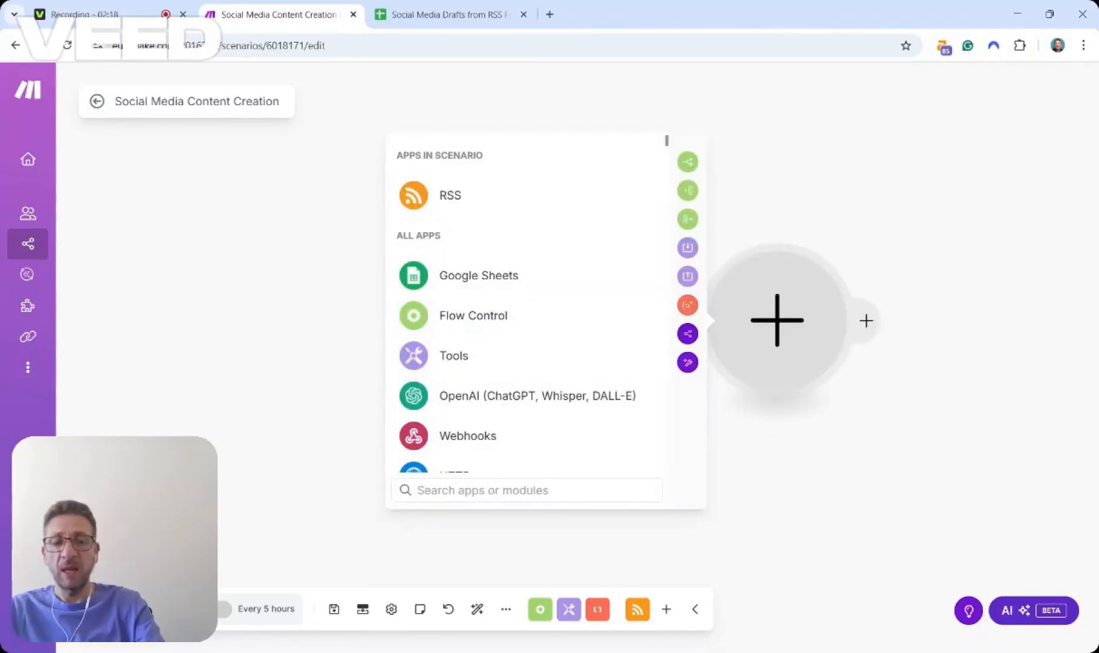
text(open)
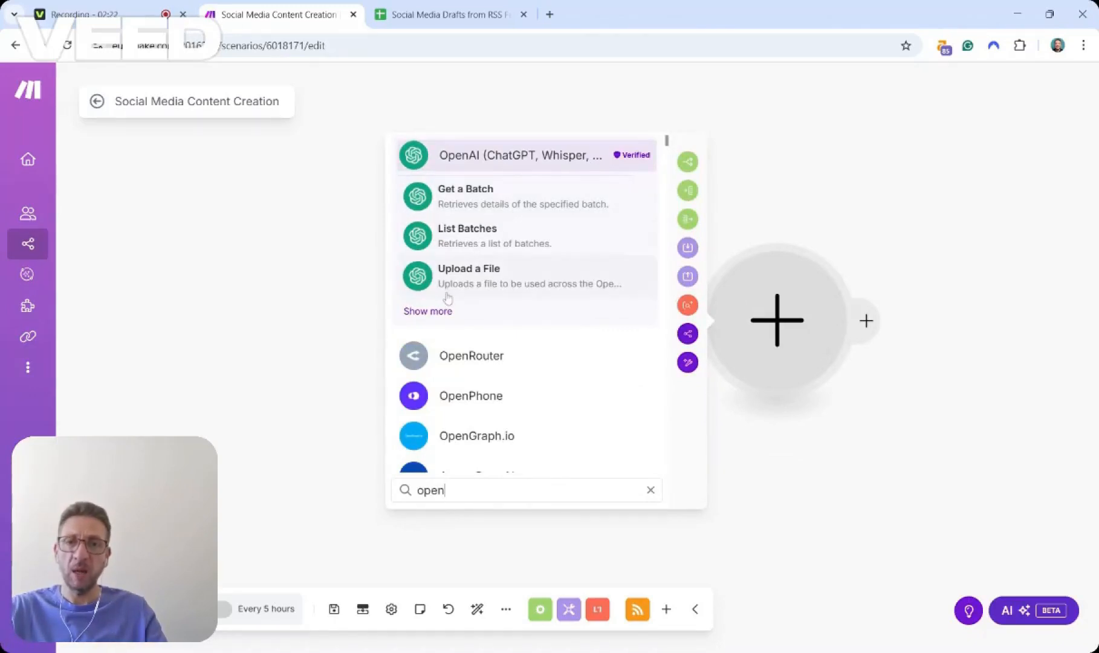
click(478, 156)
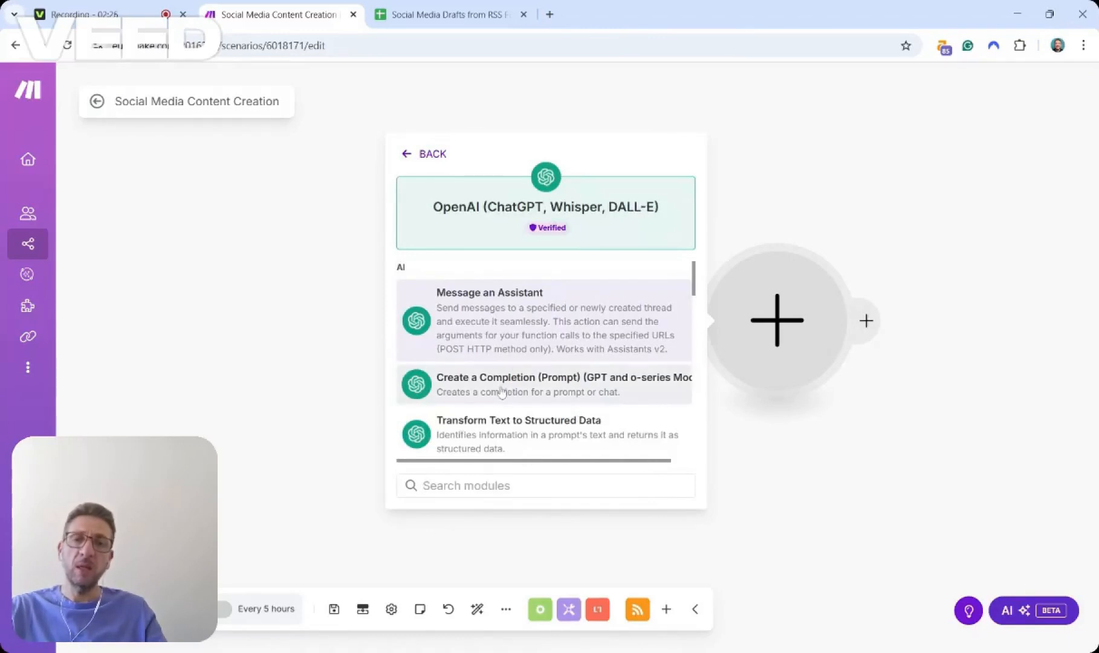
scroll(507, 389, down, 5)
scroll(507, 389, up, 5)
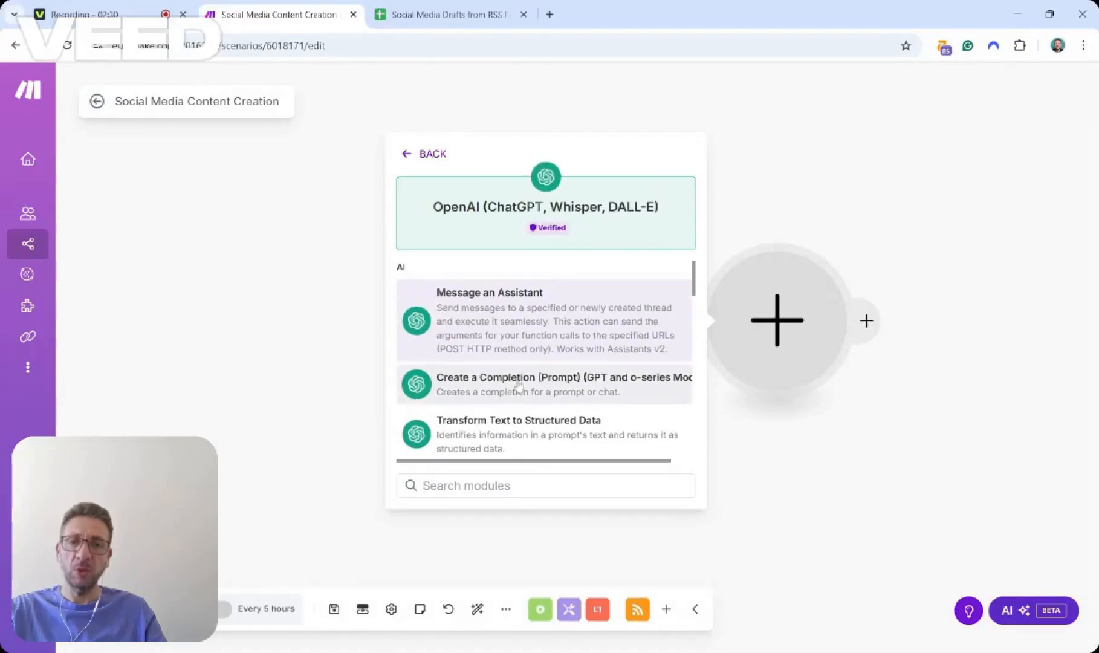
click(518, 385)
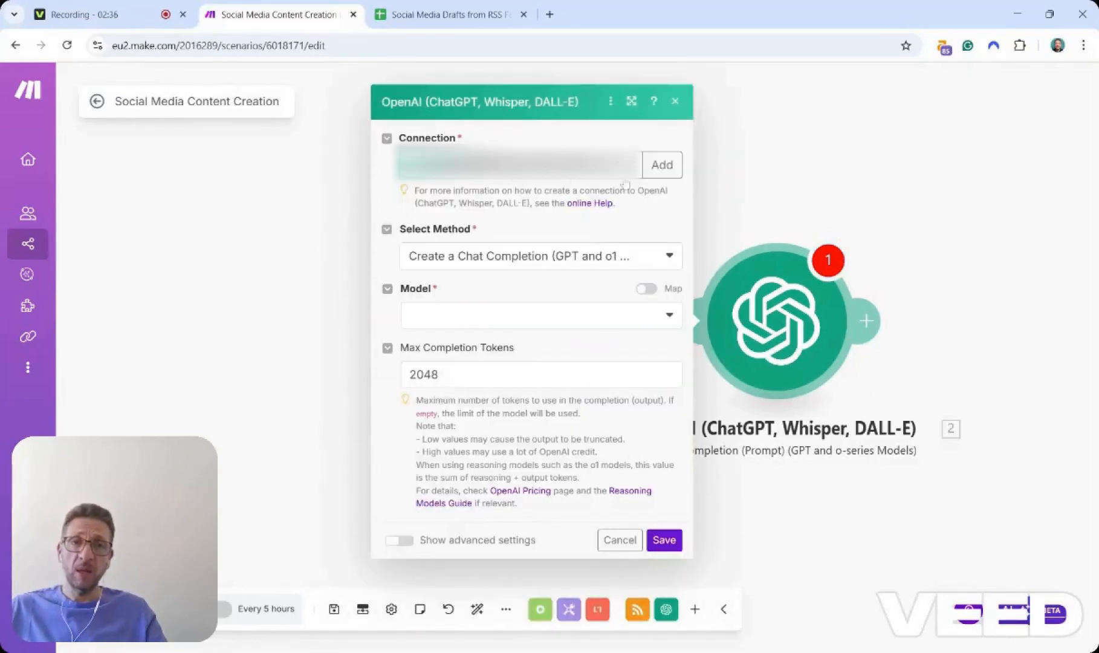
Keep the Create a Chat Completion method and select the gpt-4o model for the OpenAI module.
click(666, 169)
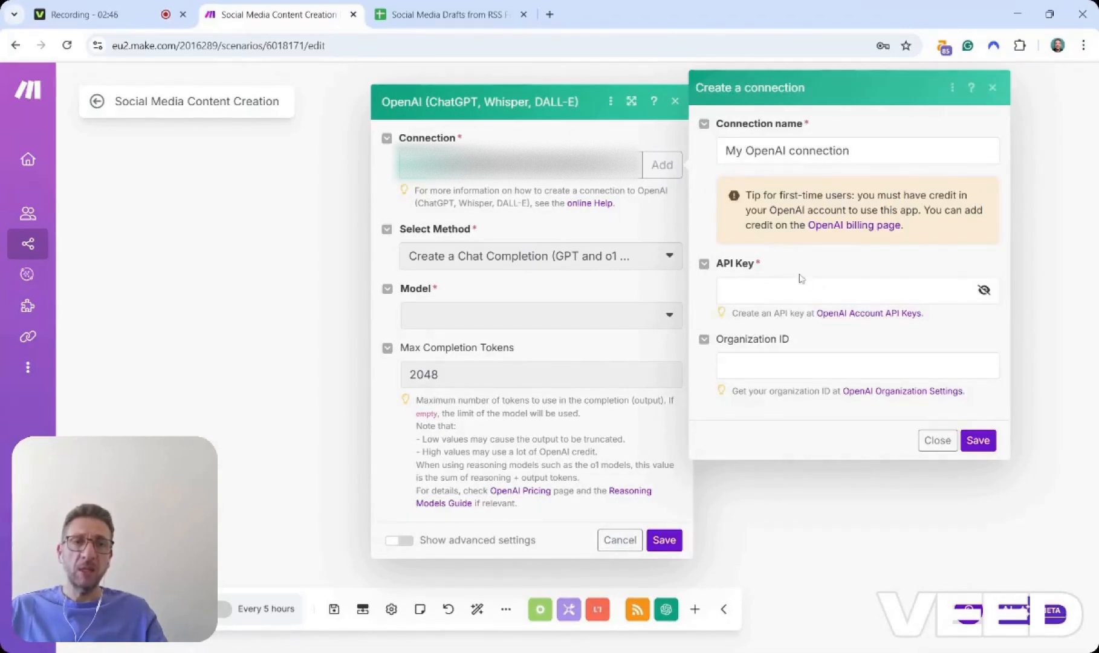
click(993, 87)
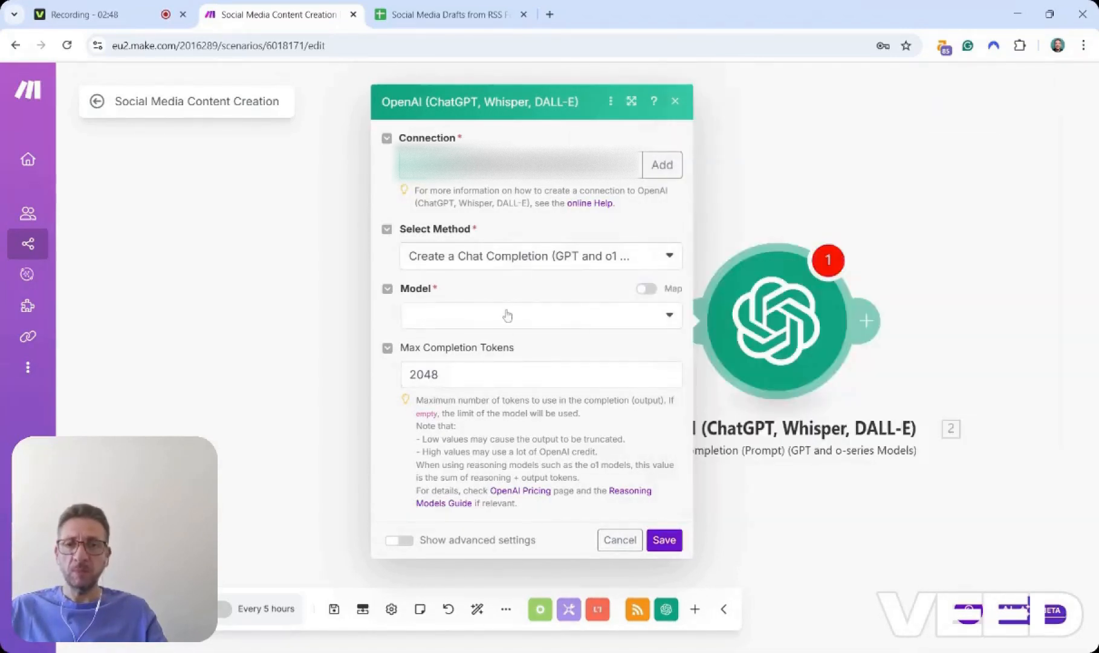
click(481, 315)
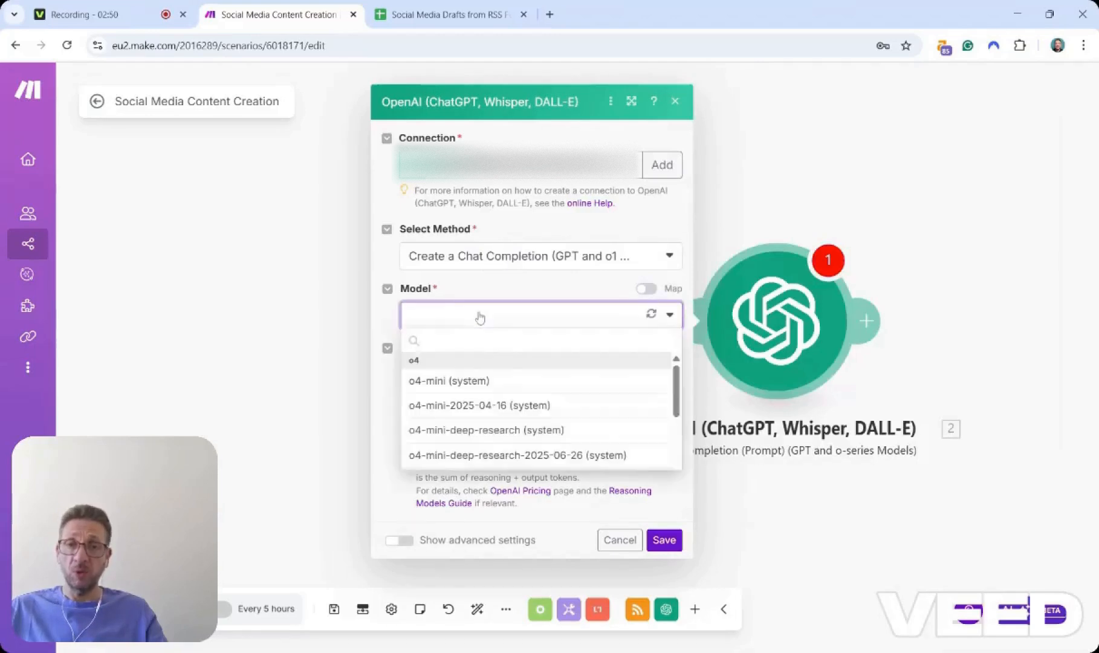
click(502, 266)
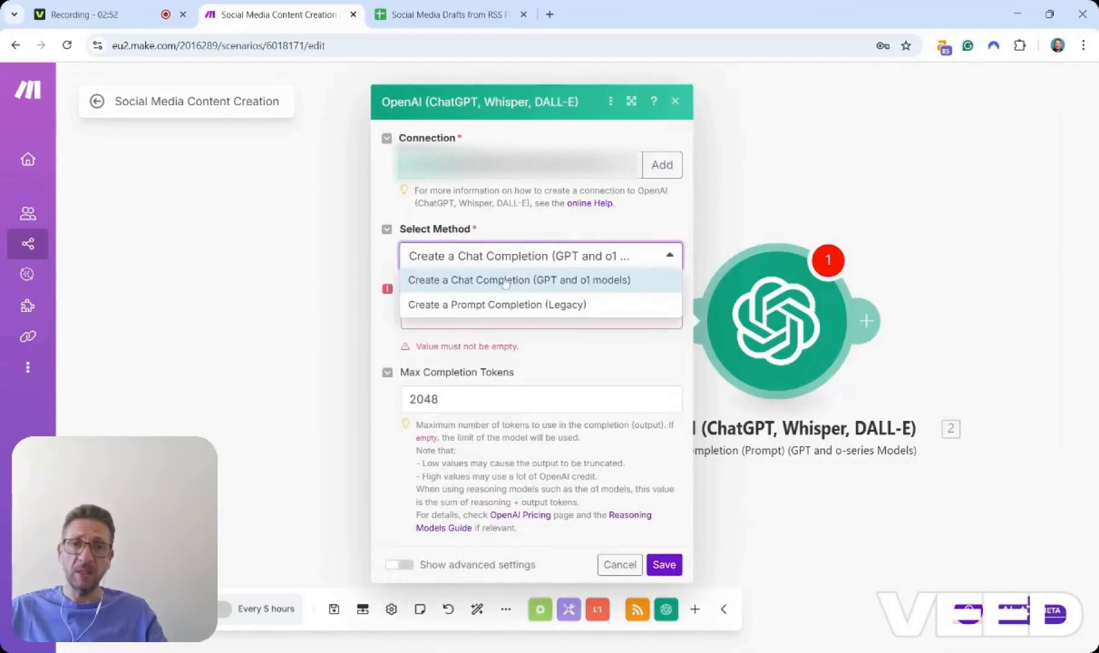
click(598, 291)
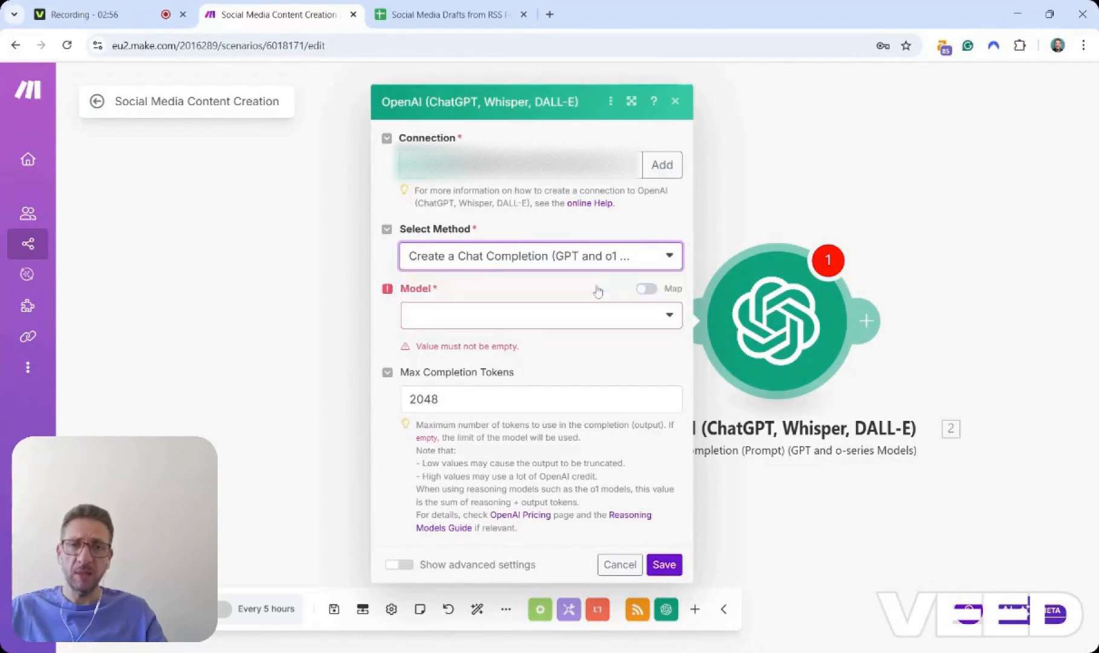
click(566, 321)
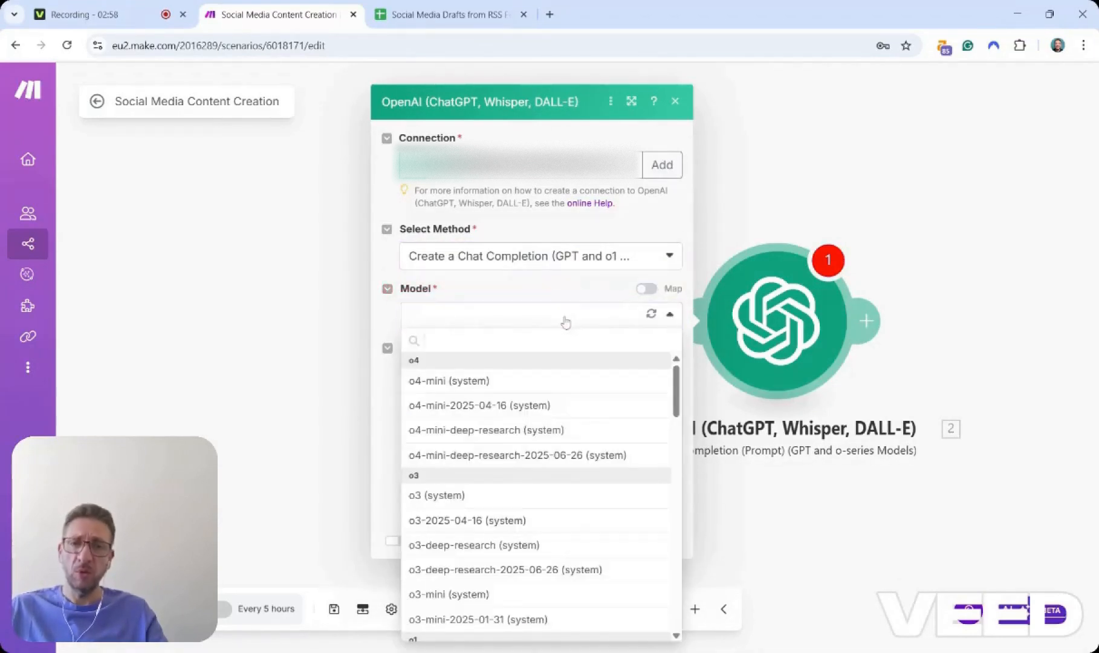
scroll(514, 518, down, 5)
scroll(514, 518, down, 5)
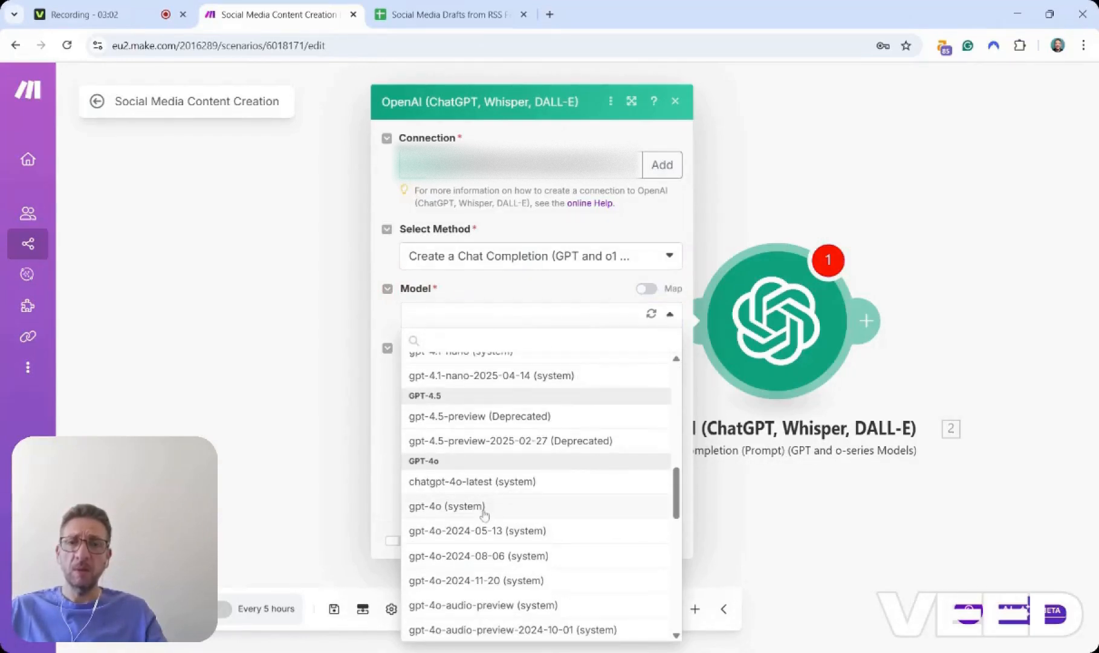
click(484, 512)
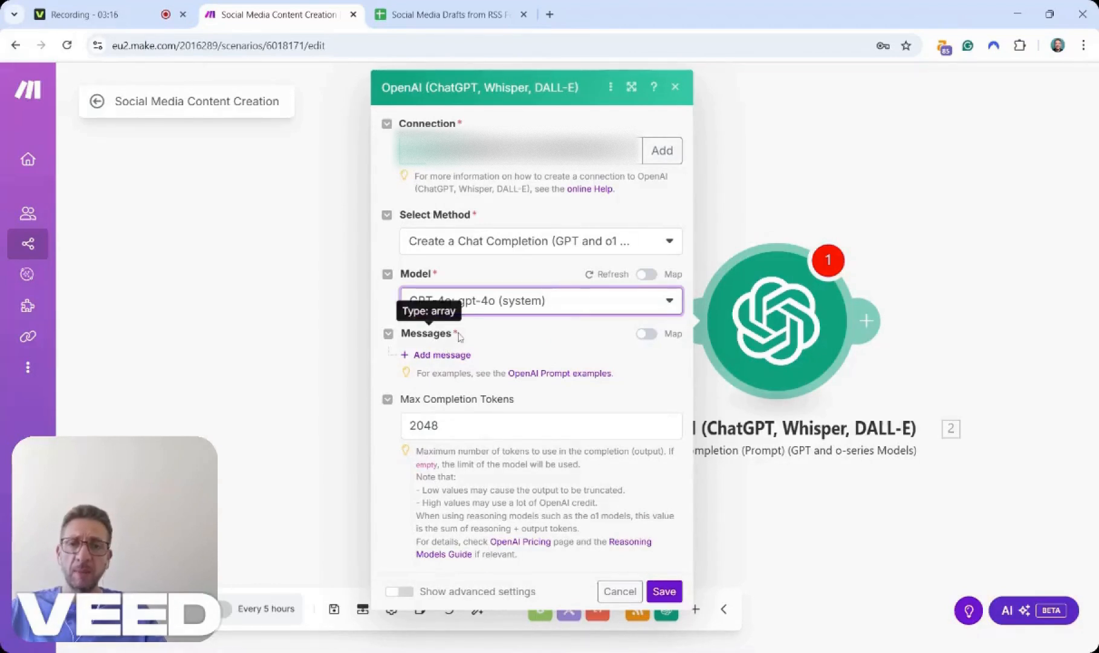
Add a User message and paste the X/Twitter draft prompt mapping the RSS title and description as its text content.
click(427, 356)
click(612, 406)
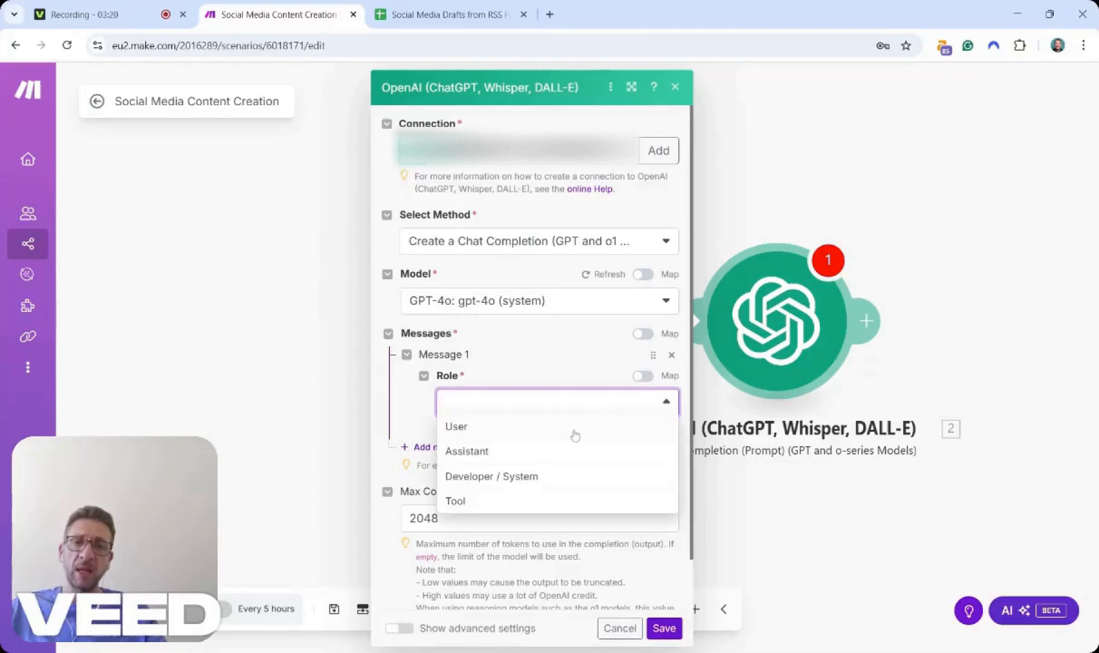
click(483, 430)
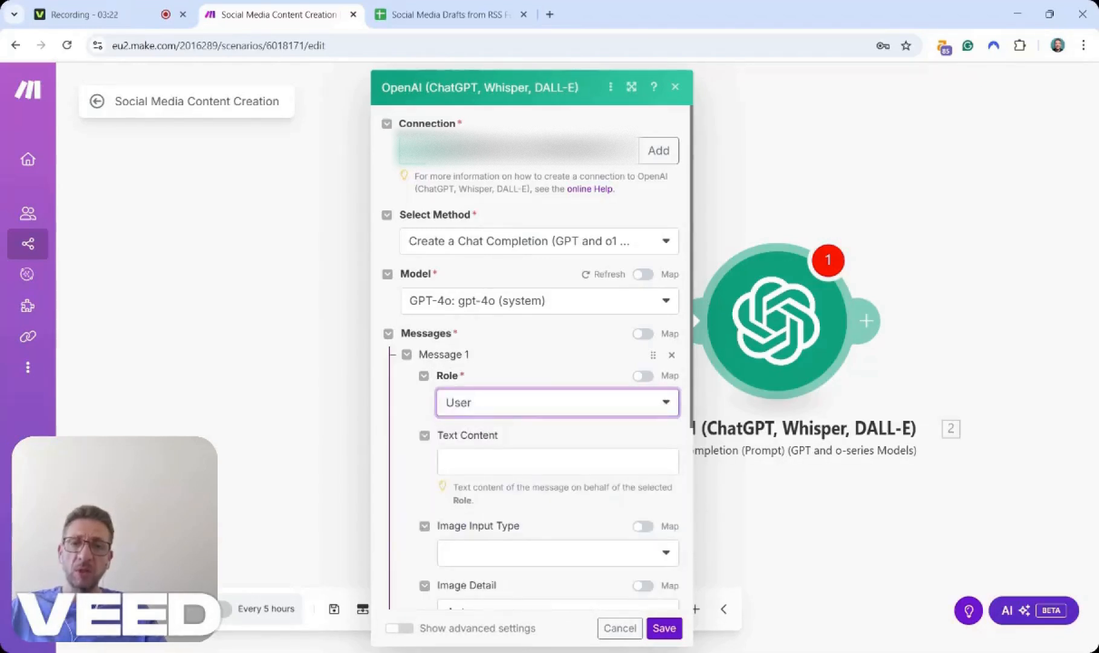
key(alt+Tab)
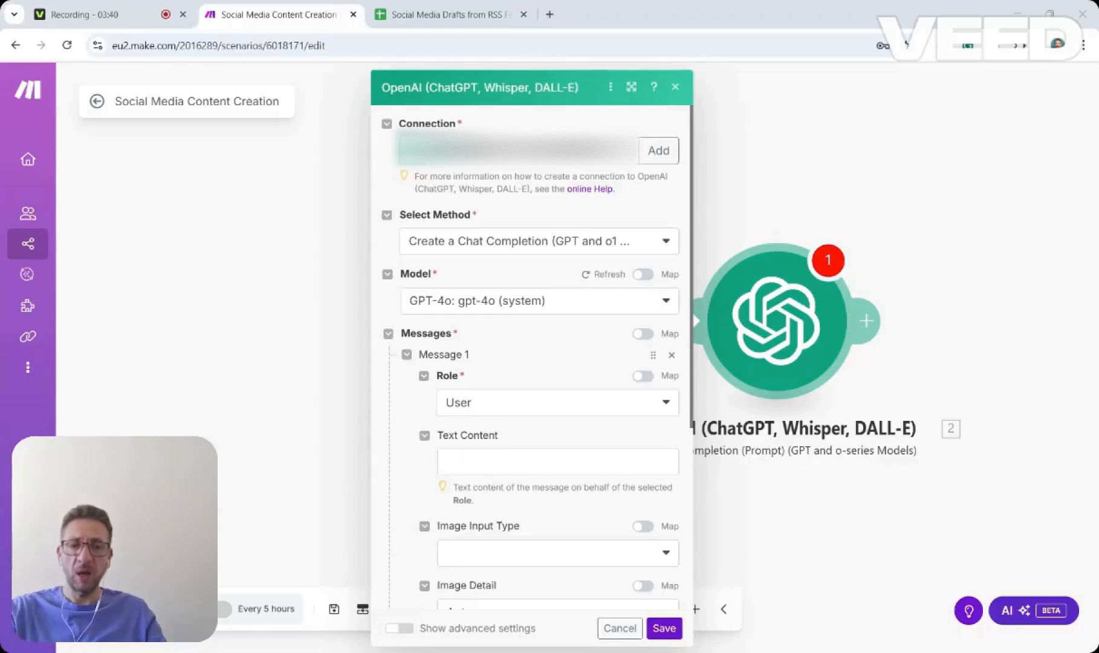
key(alt+Tab)
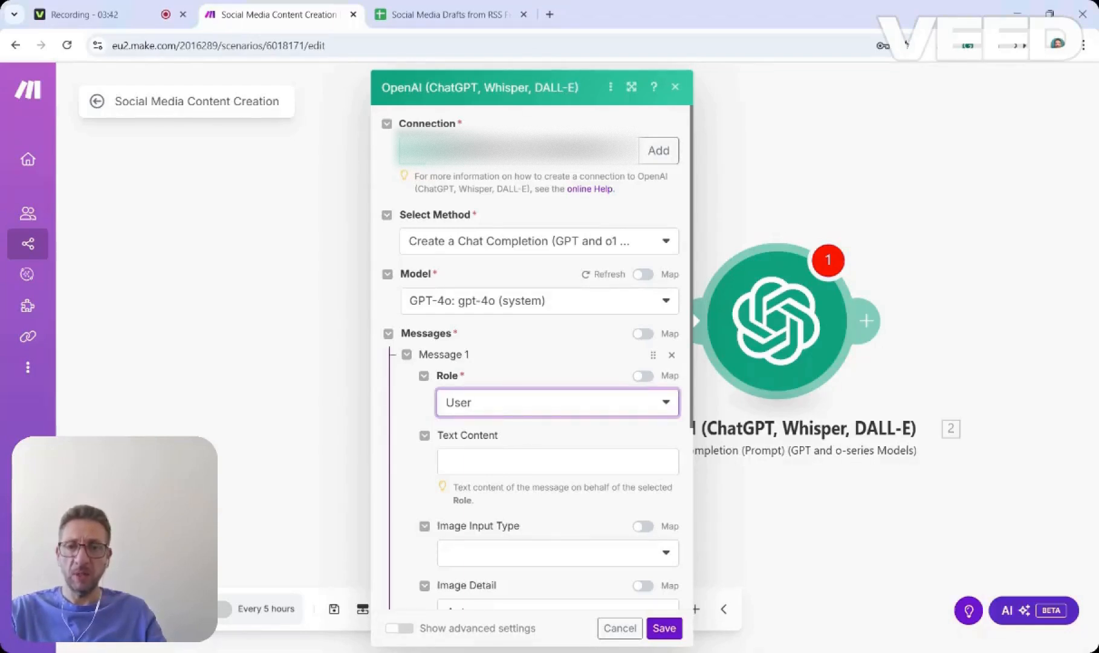
key(Tab)
key(ctrl+v)
click(568, 438)
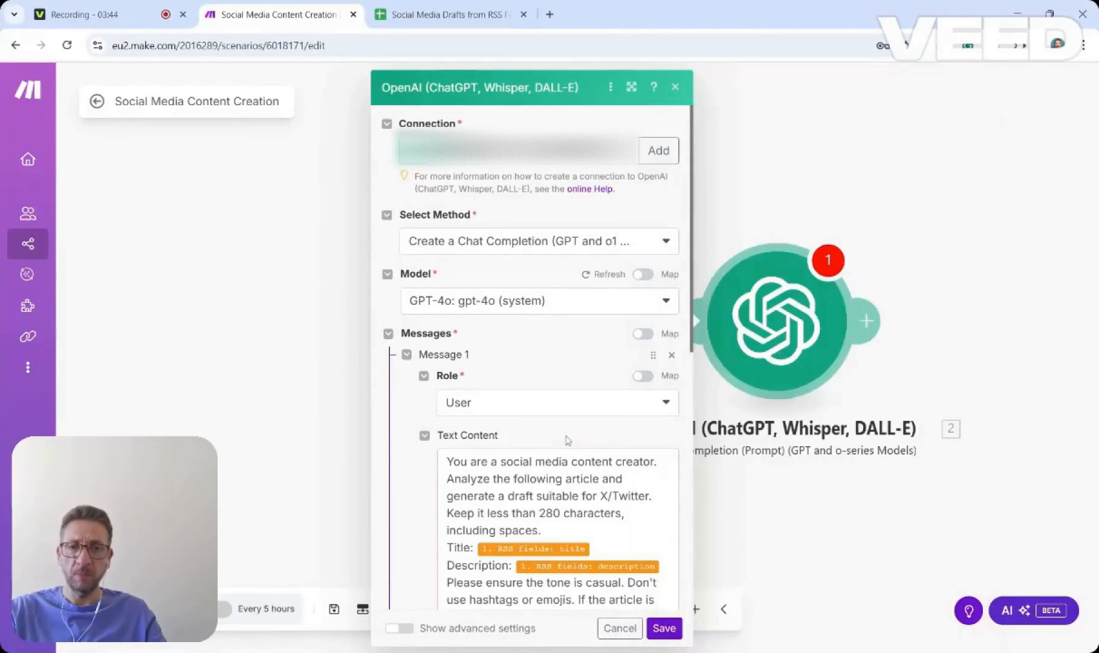
scroll(567, 437, down, 4)
scroll(567, 438, up, 1)
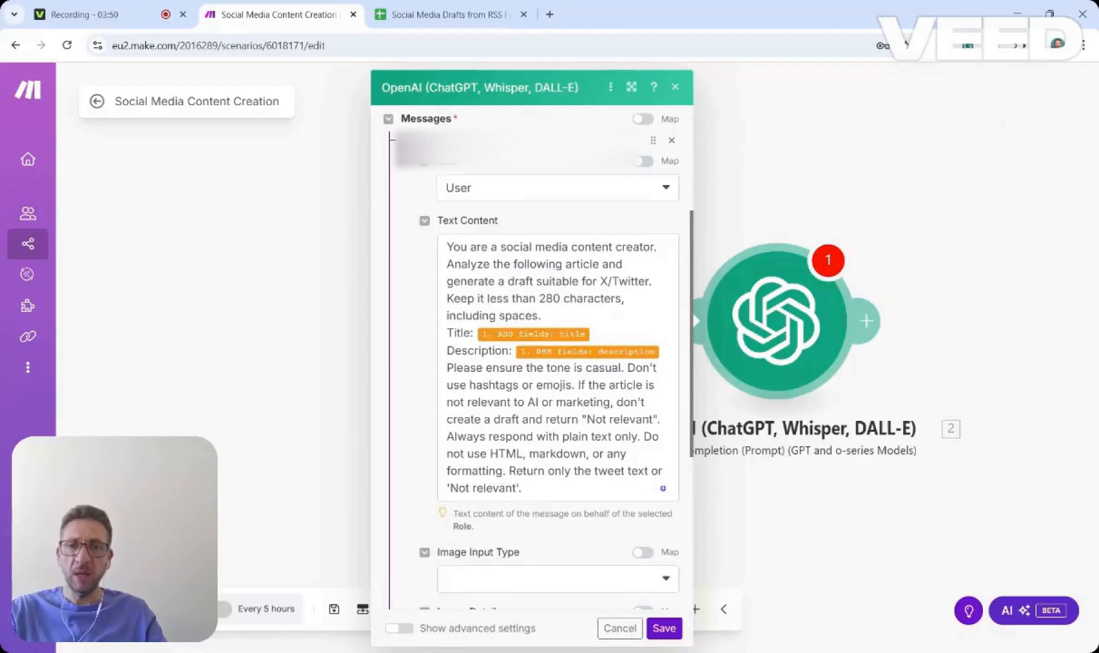
Review the prompt's mapped RSS title and description fields and save the OpenAI module settings.
click(474, 333)
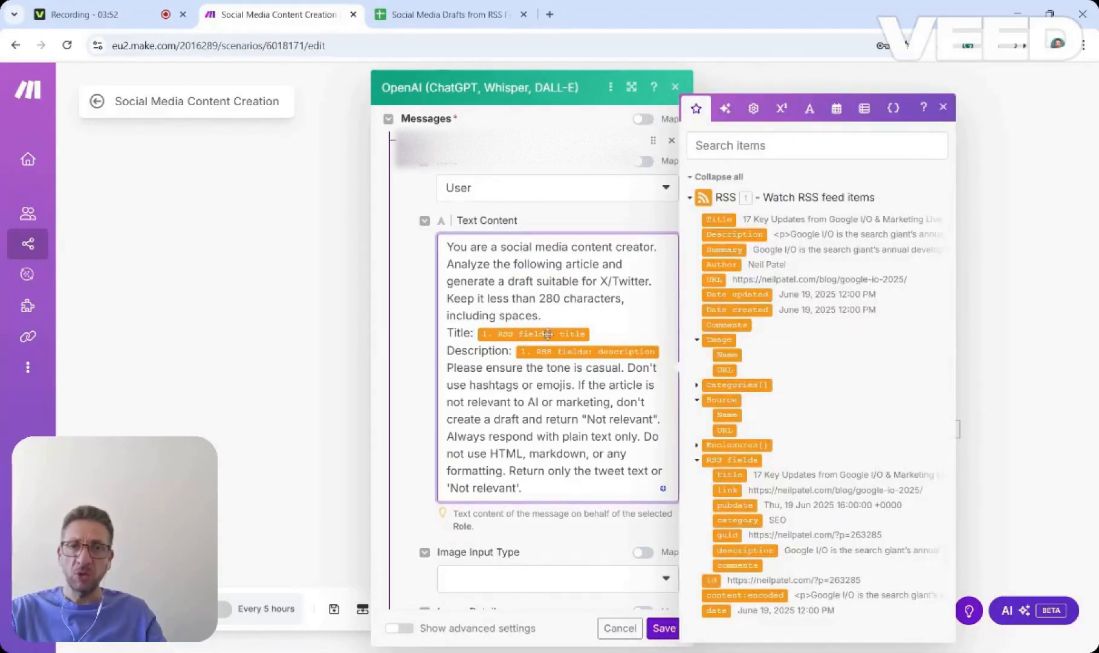
click(632, 88)
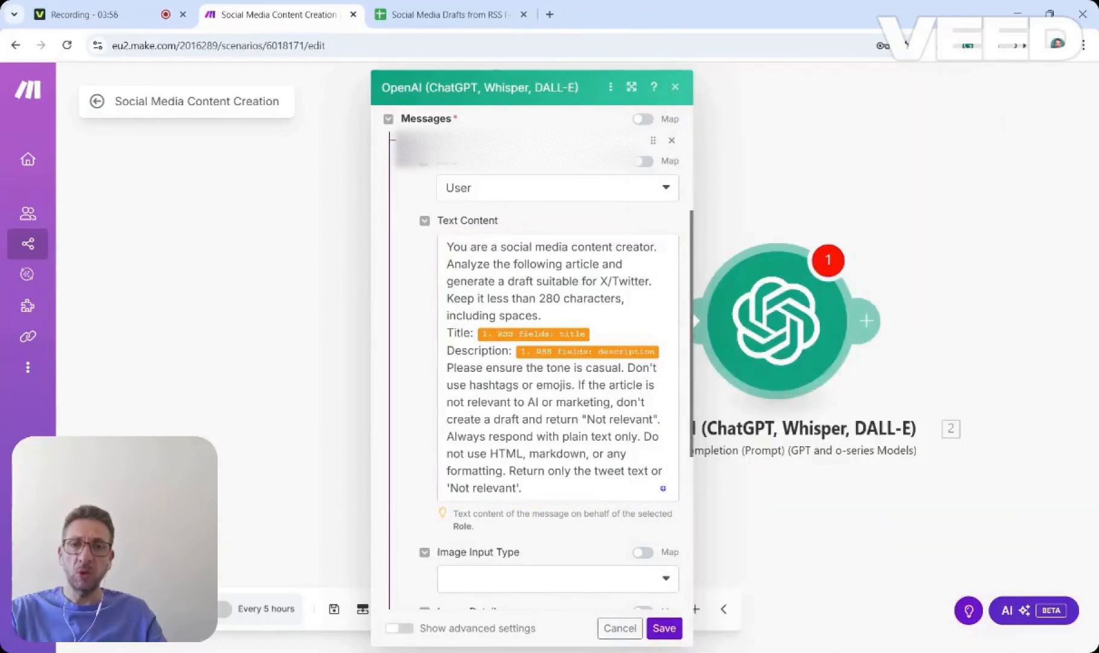
click(474, 334)
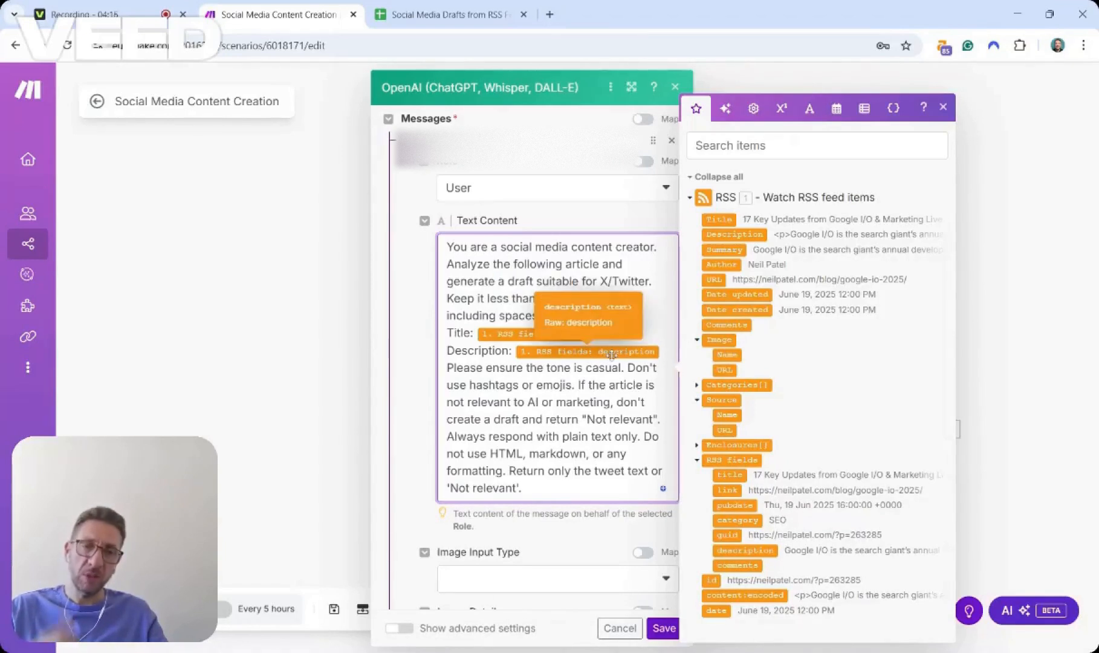
click(591, 540)
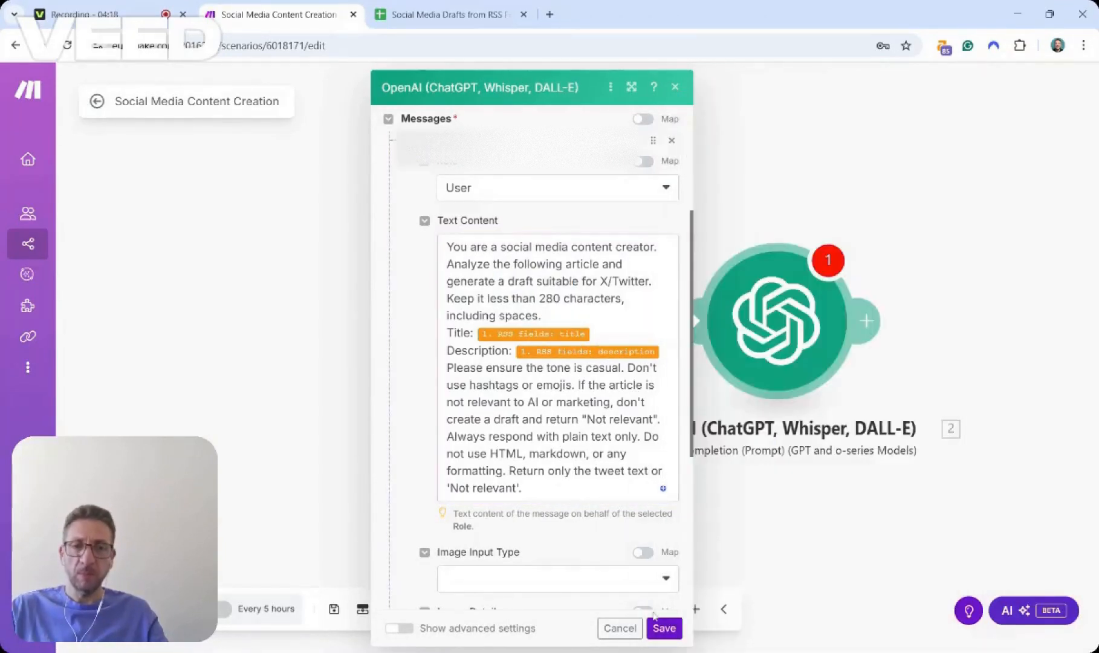
click(668, 632)
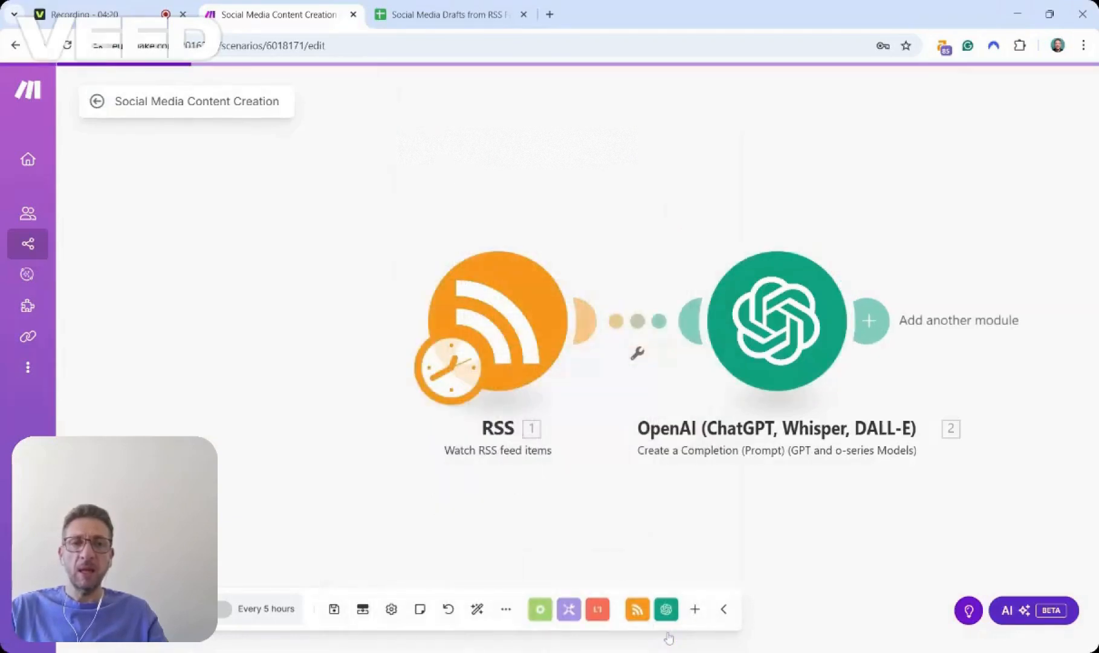
Auto-align the scenario's modules and save the scenario.
click(477, 610)
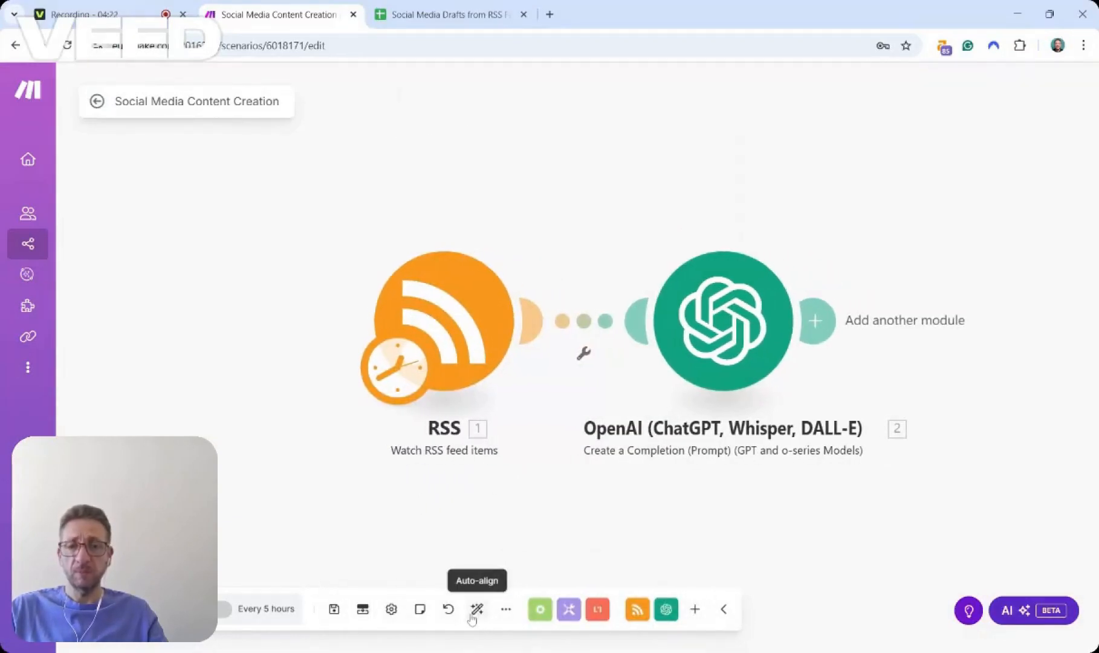
click(333, 611)
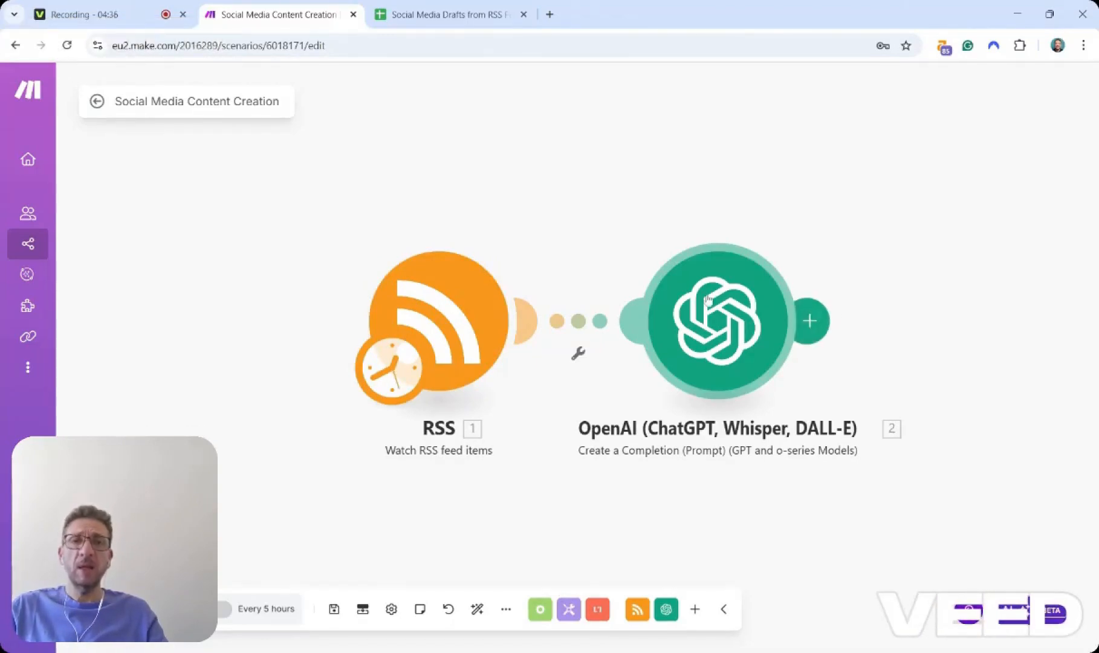
Examine the columns and existing rows of the Social Media Drafts from RSS Feed spreadsheet, including a publisher link.
click(450, 14)
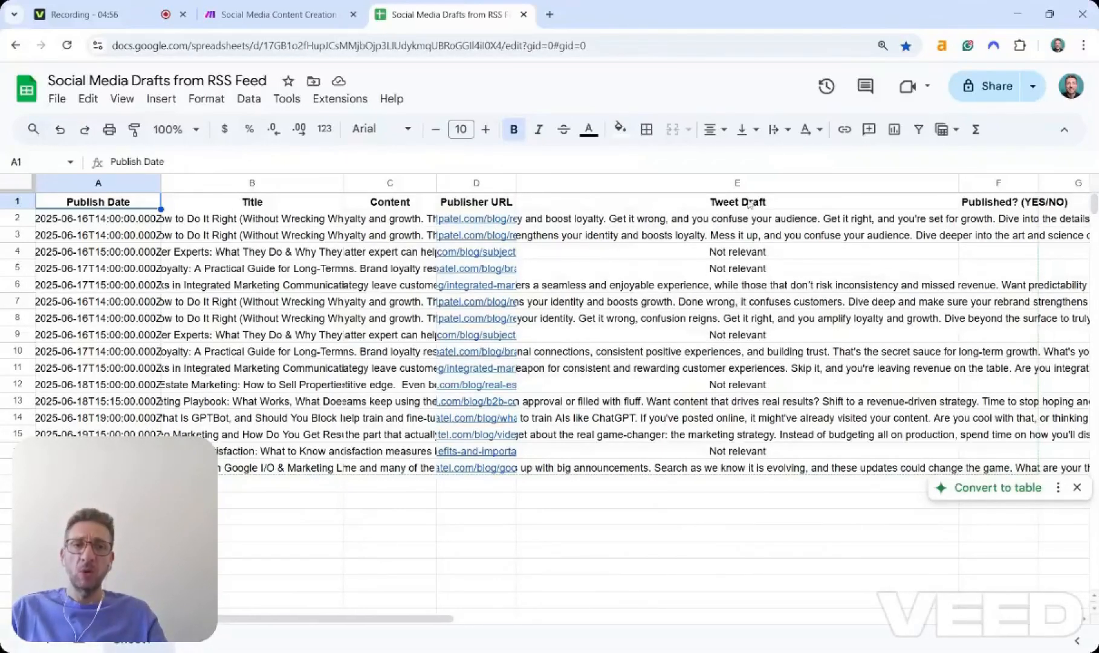
click(747, 222)
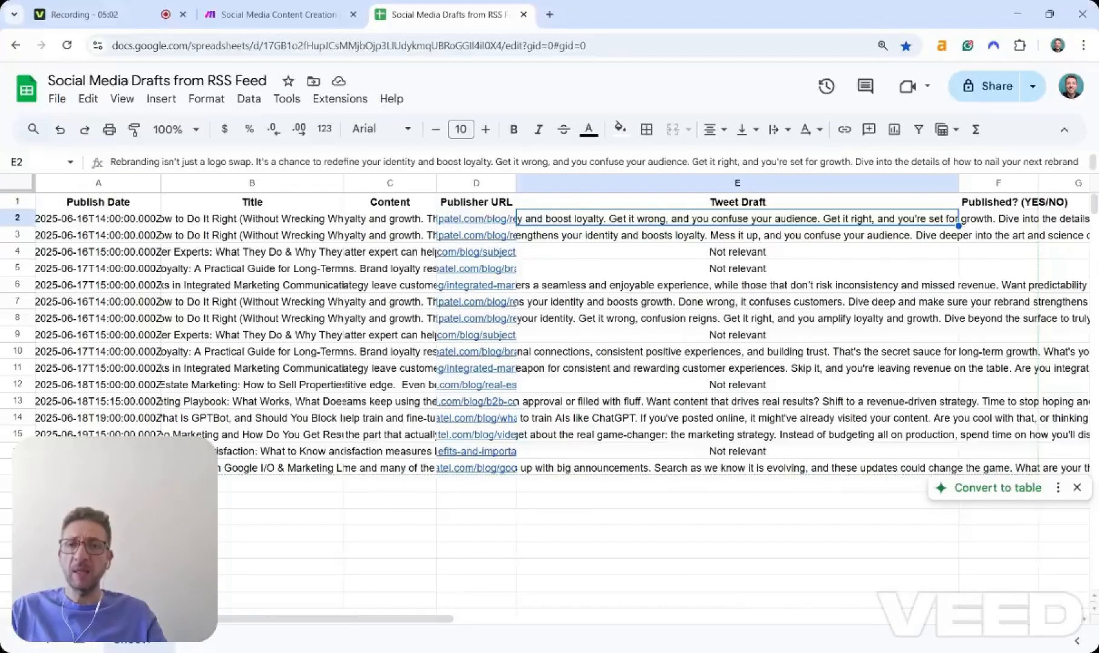
mouse_move(473, 223)
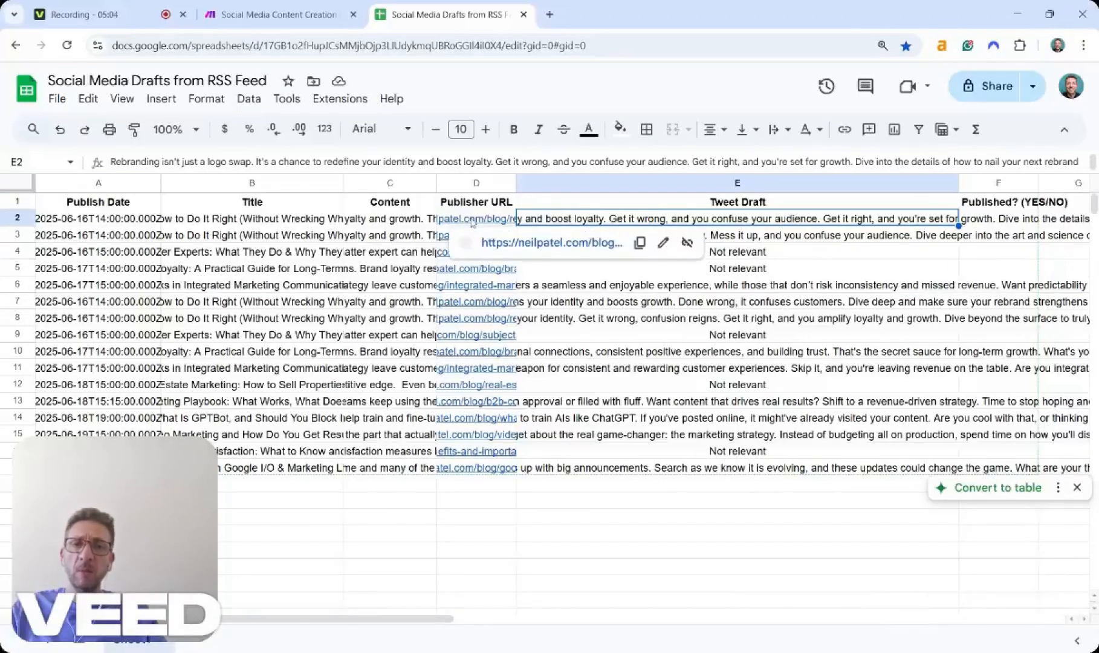
click(527, 244)
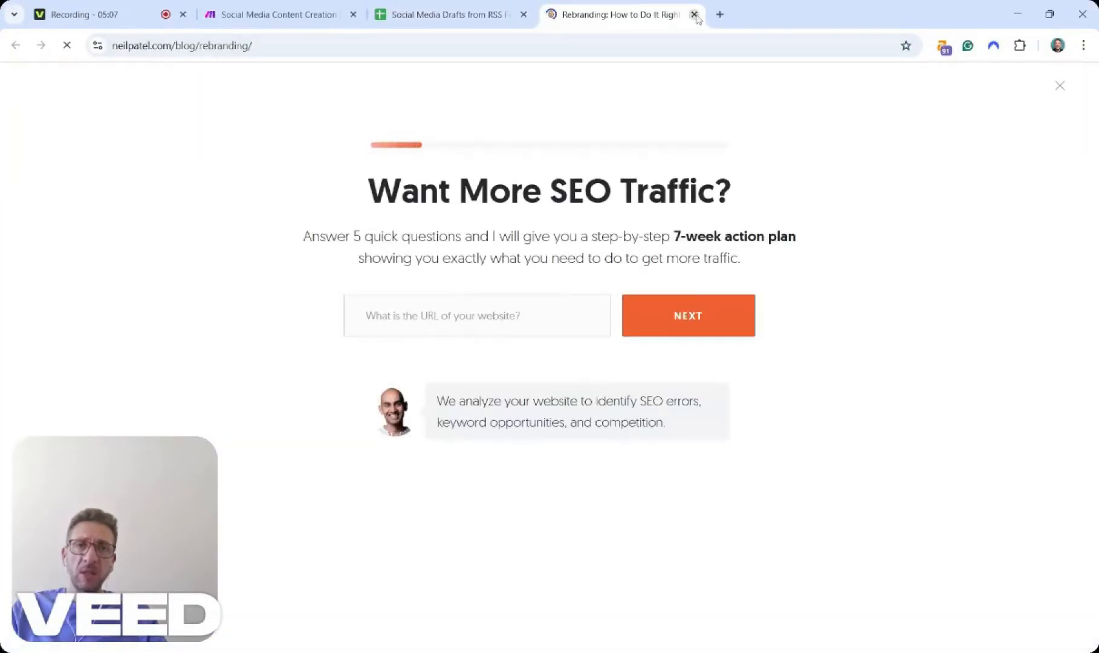
click(695, 15)
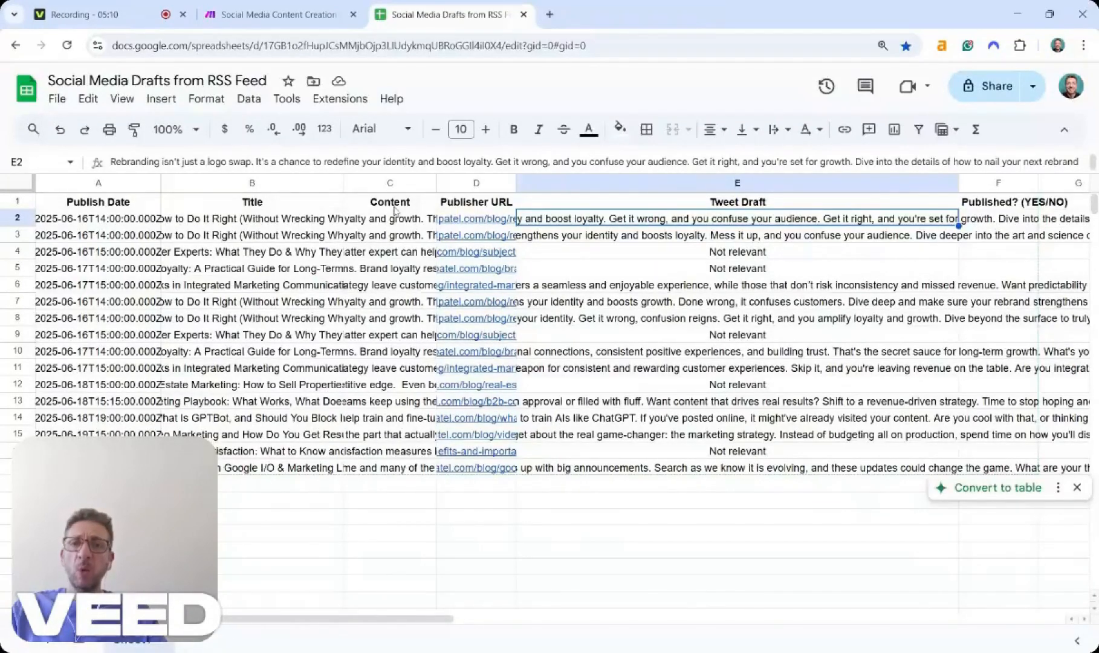
click(394, 220)
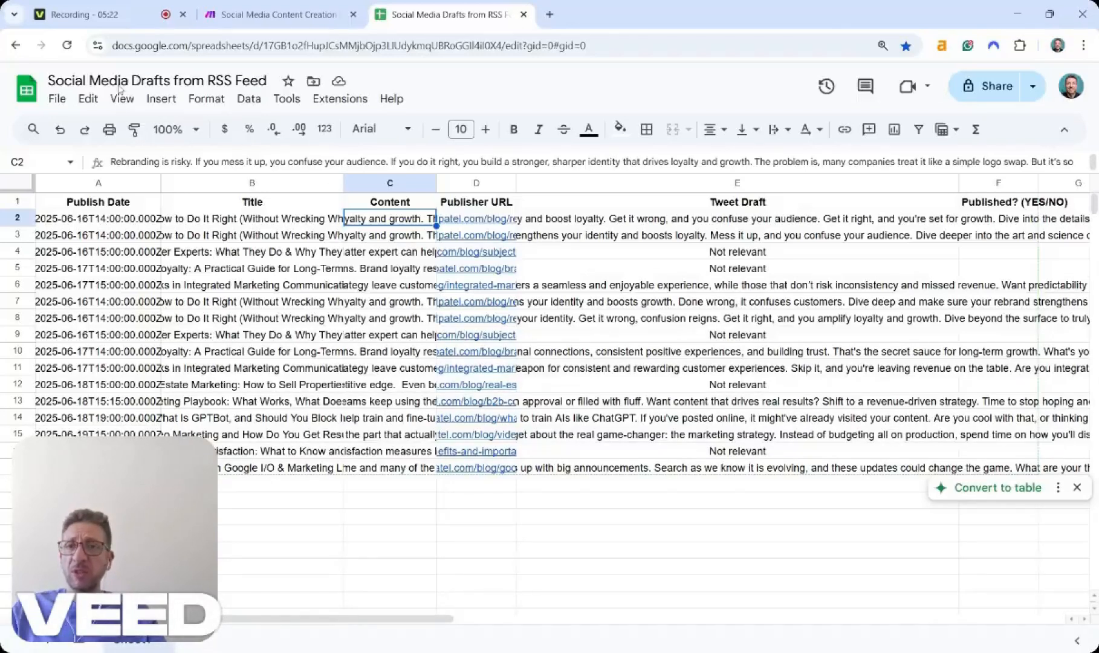
Add a Google Sheets Add a Row module after the OpenAI module.
click(274, 18)
click(810, 321)
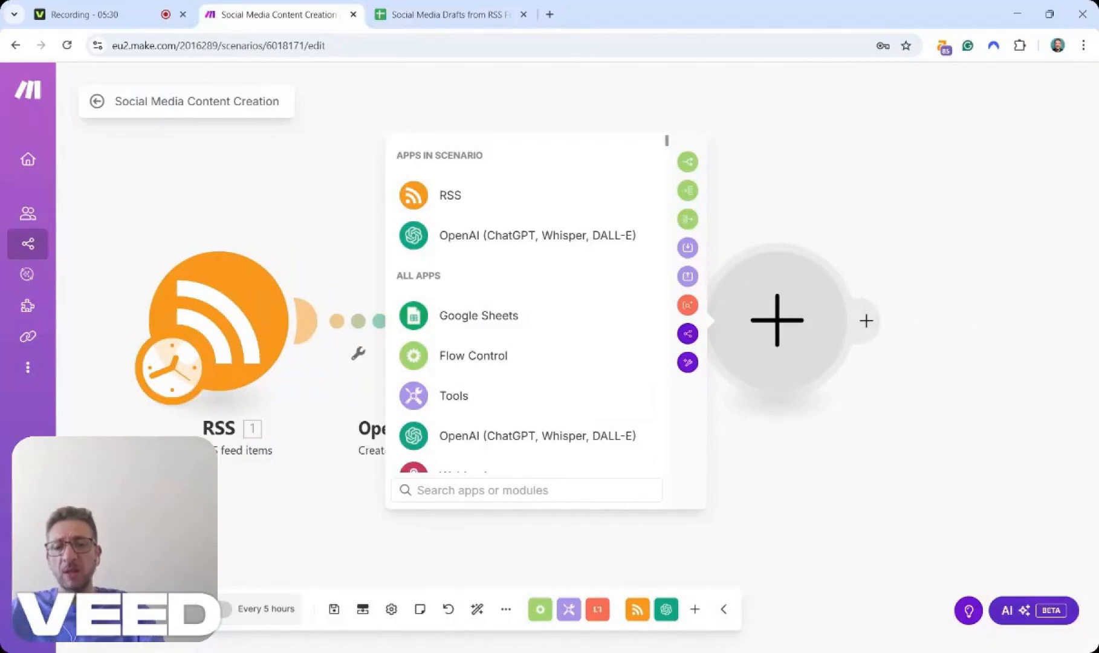
text(Google)
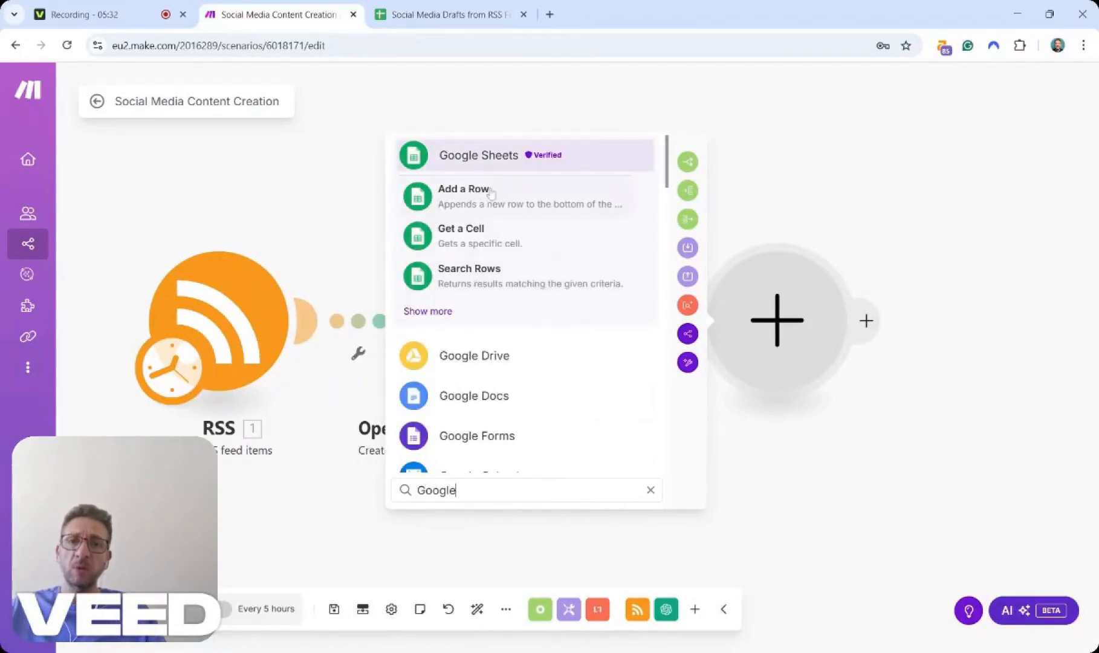
click(483, 157)
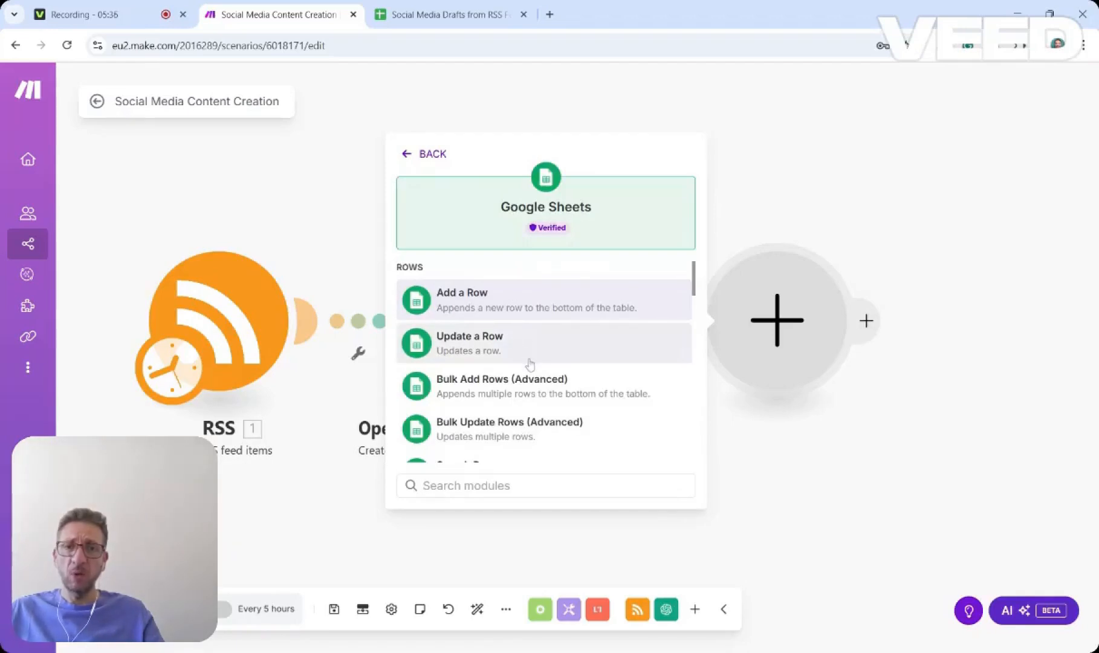
click(481, 312)
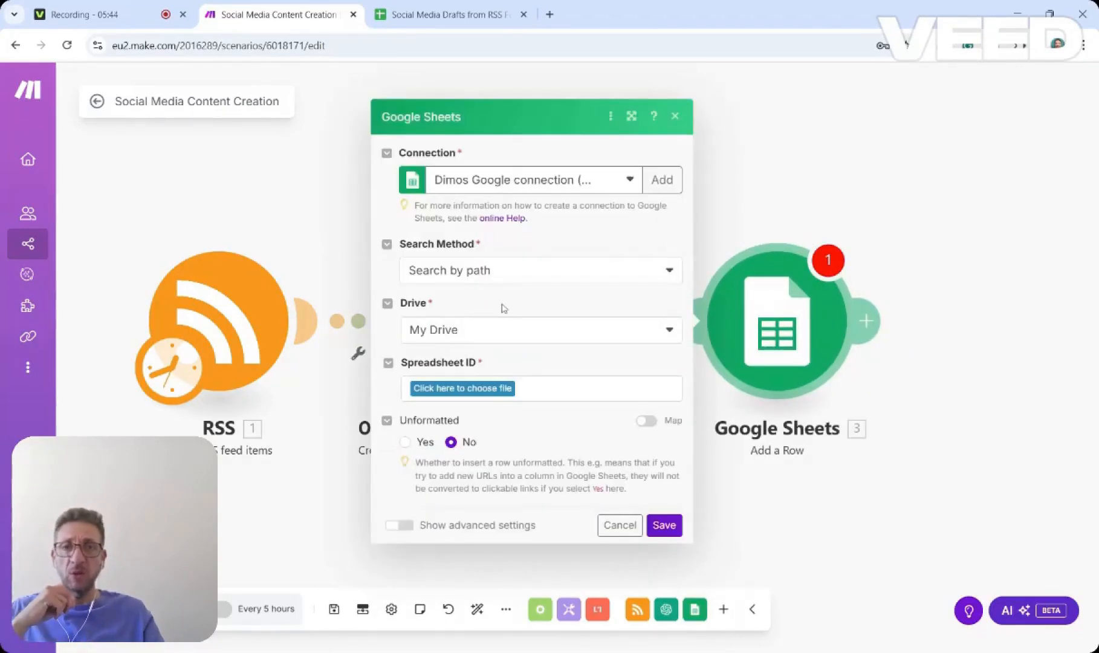
Select the Social Media Drafts from RSS Feed spreadsheet from My Drive by path in the Google Sheets module.
click(657, 180)
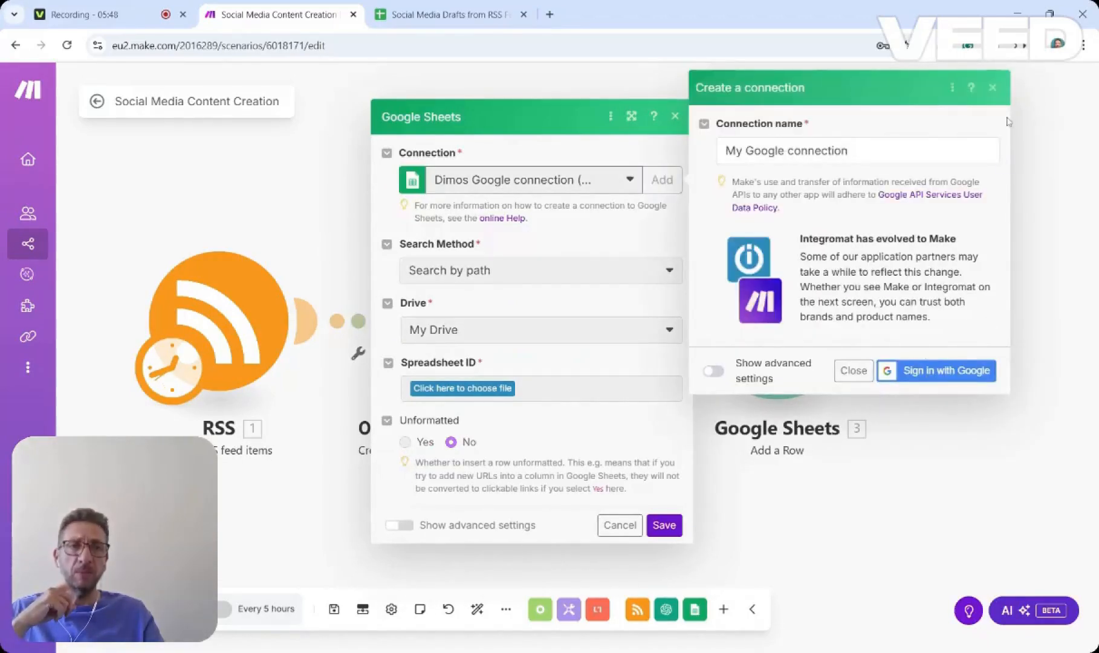
click(992, 88)
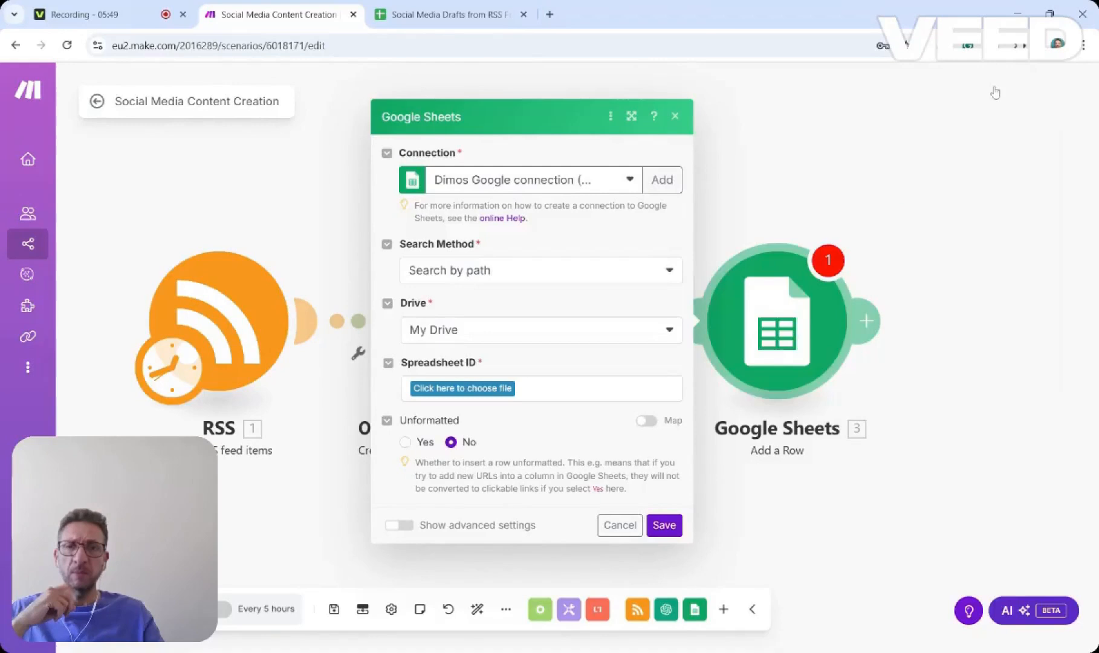
click(640, 272)
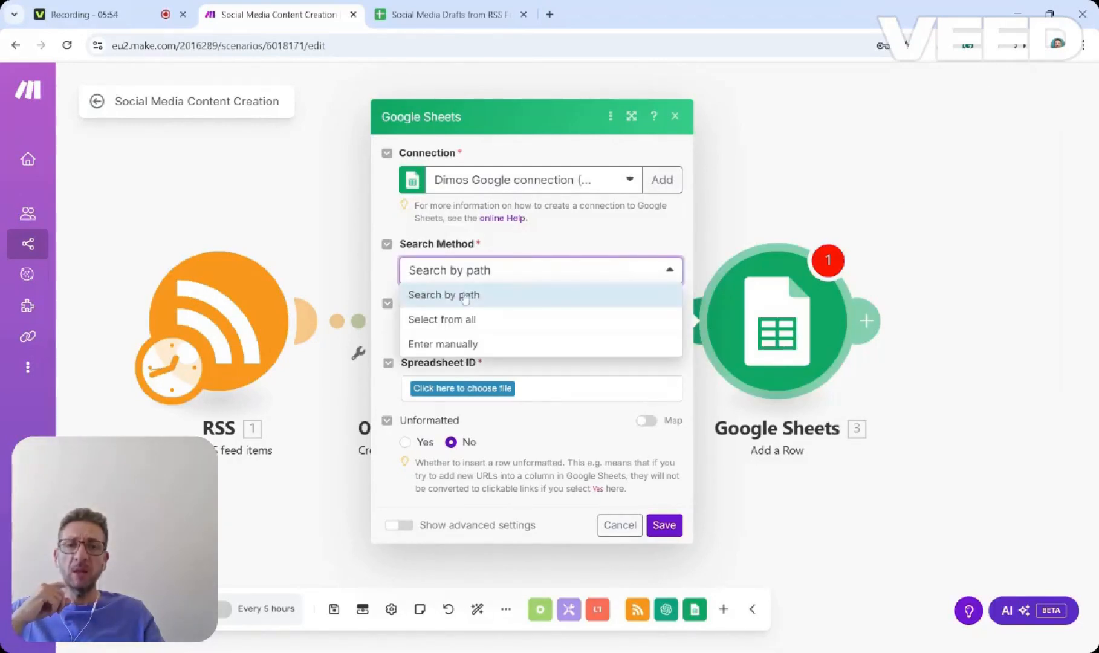
click(564, 242)
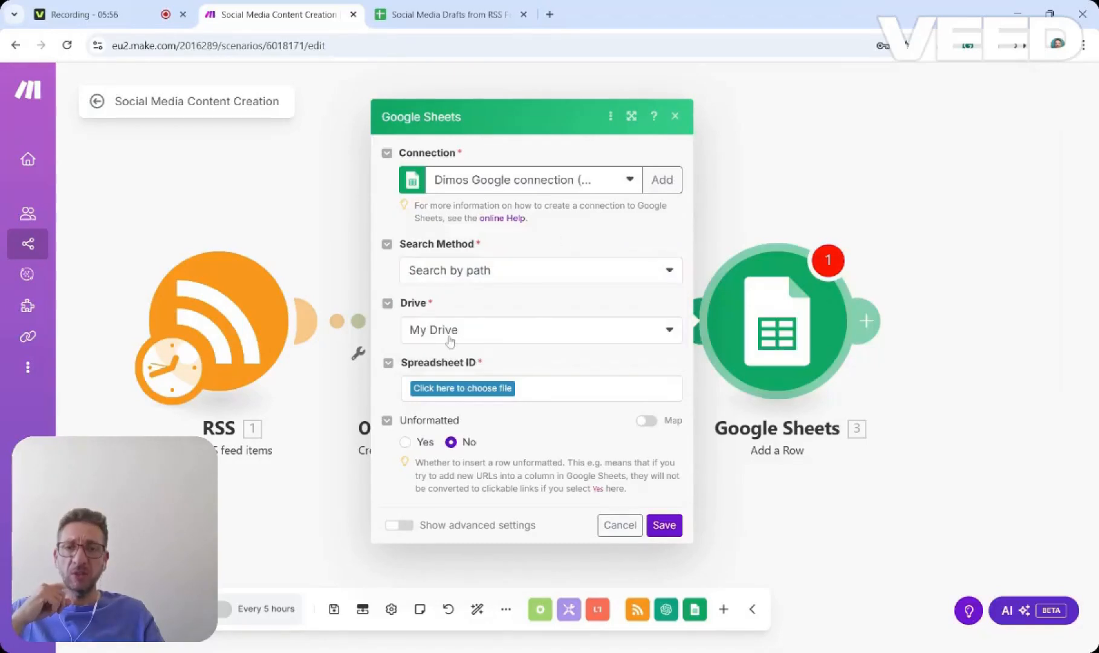
click(507, 330)
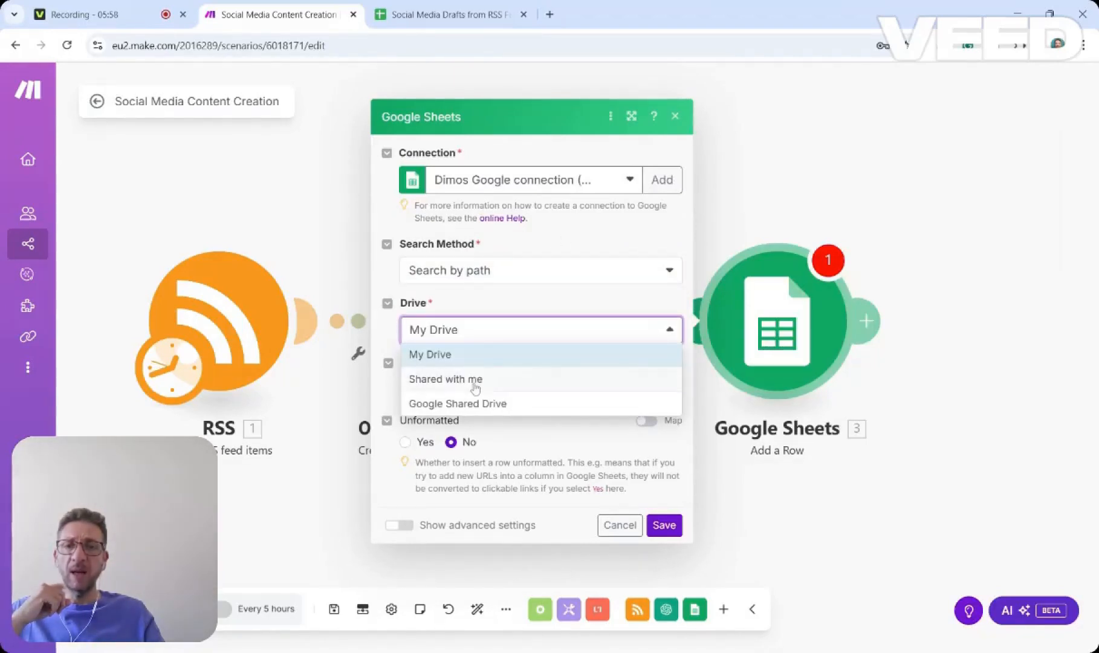
click(525, 329)
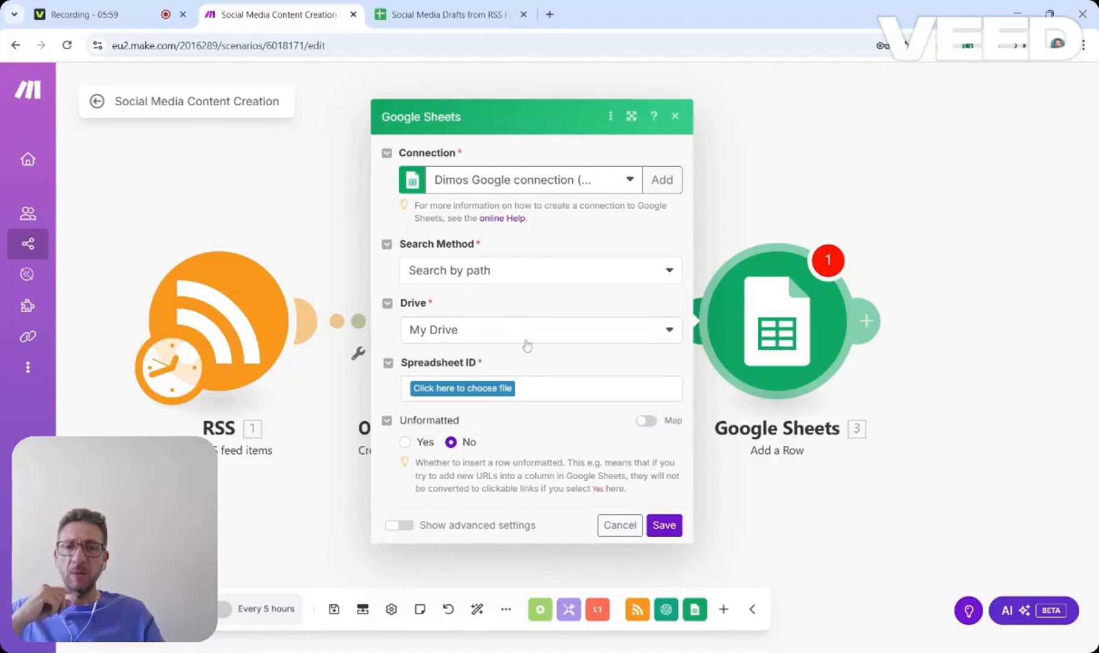
click(474, 389)
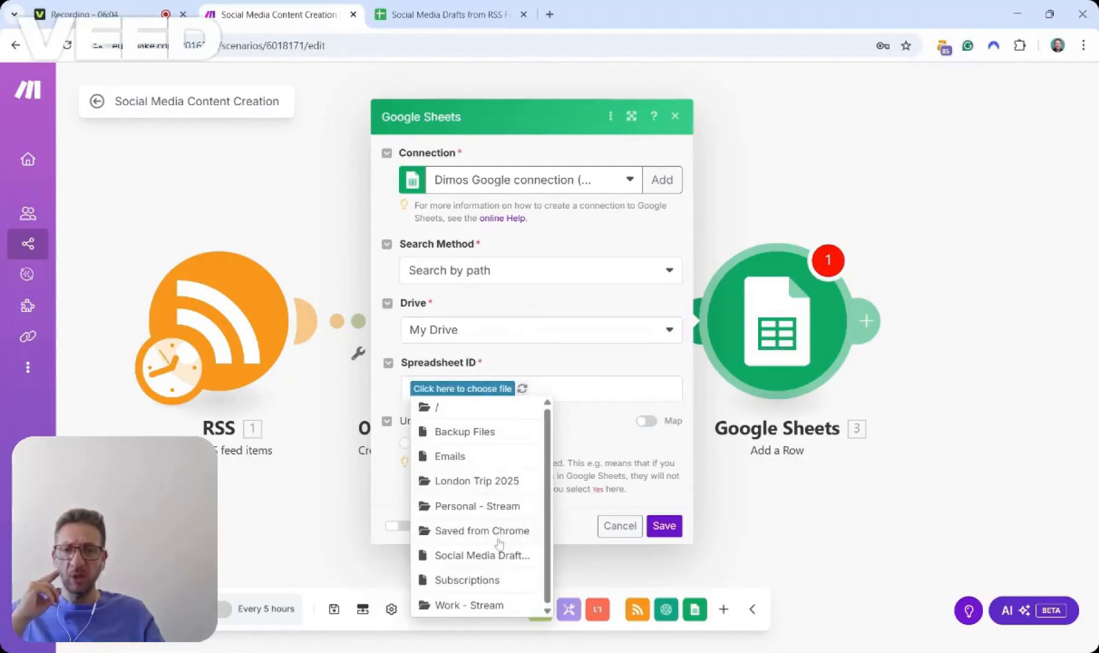
click(498, 555)
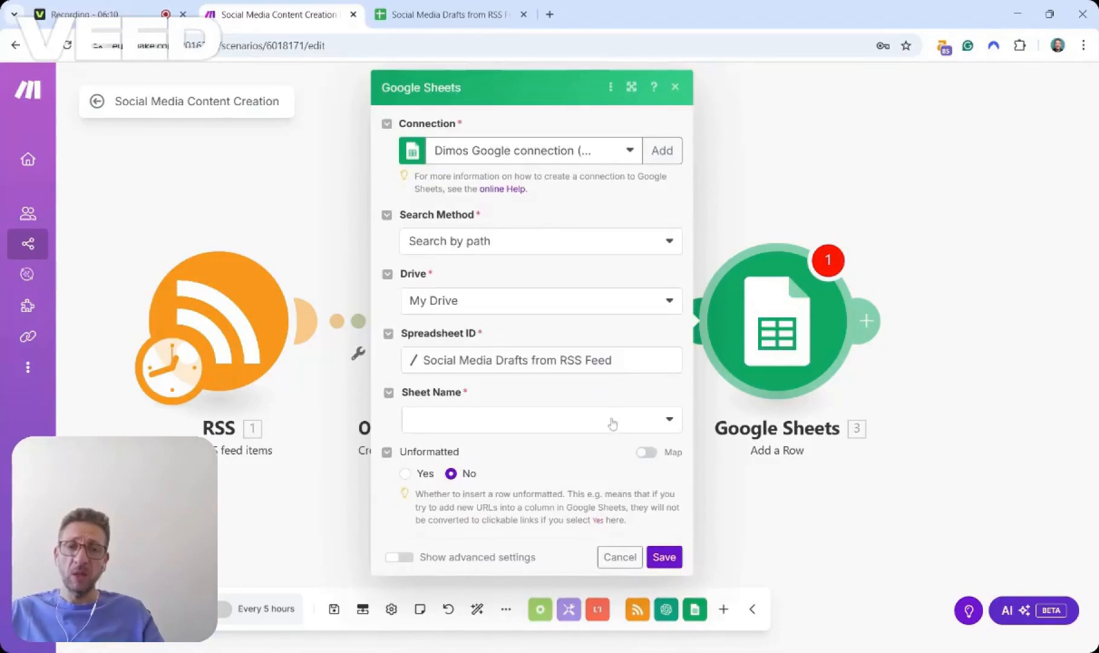
Choose Sheet1 as the sheet name for the Google Sheets module.
click(616, 427)
click(442, 447)
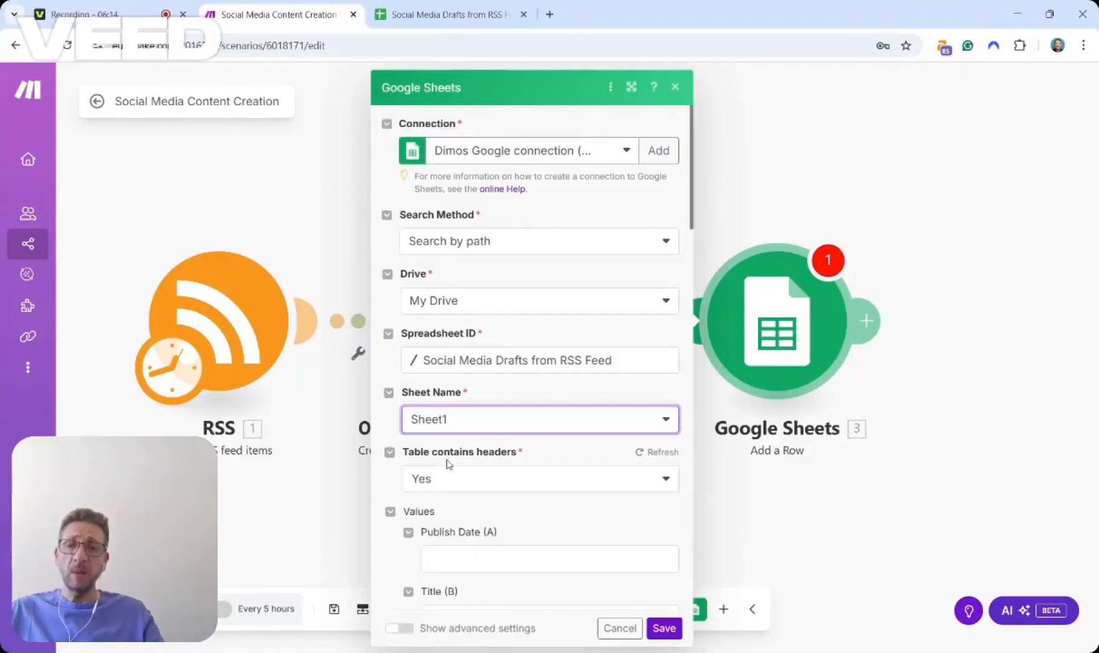
scroll(491, 463, down, 3)
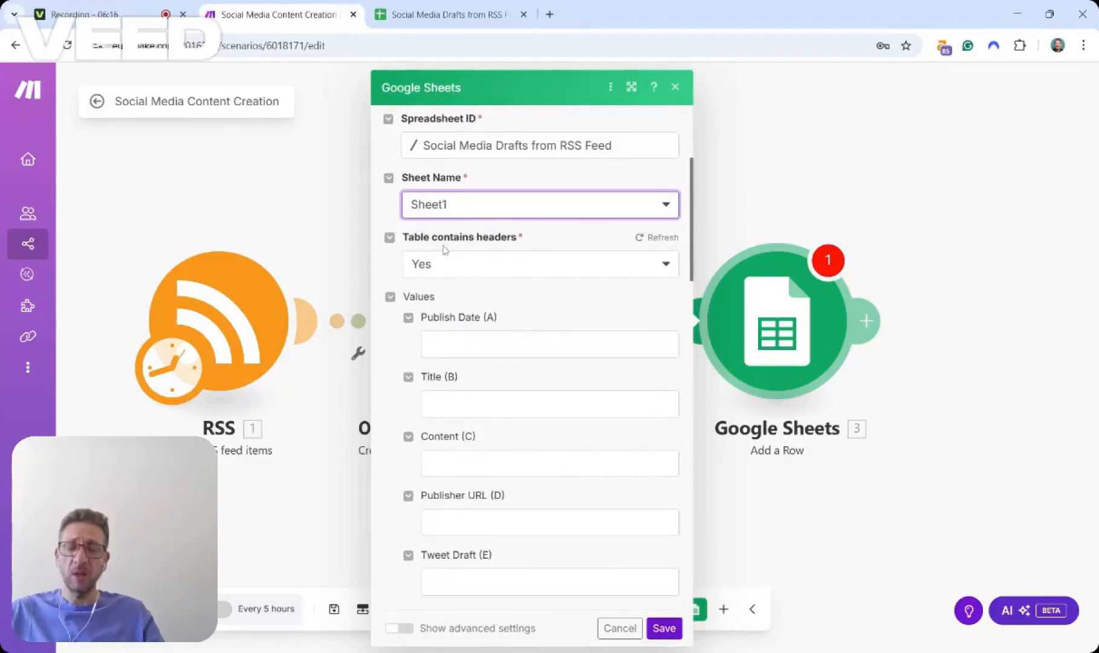
scroll(475, 284, down, 2)
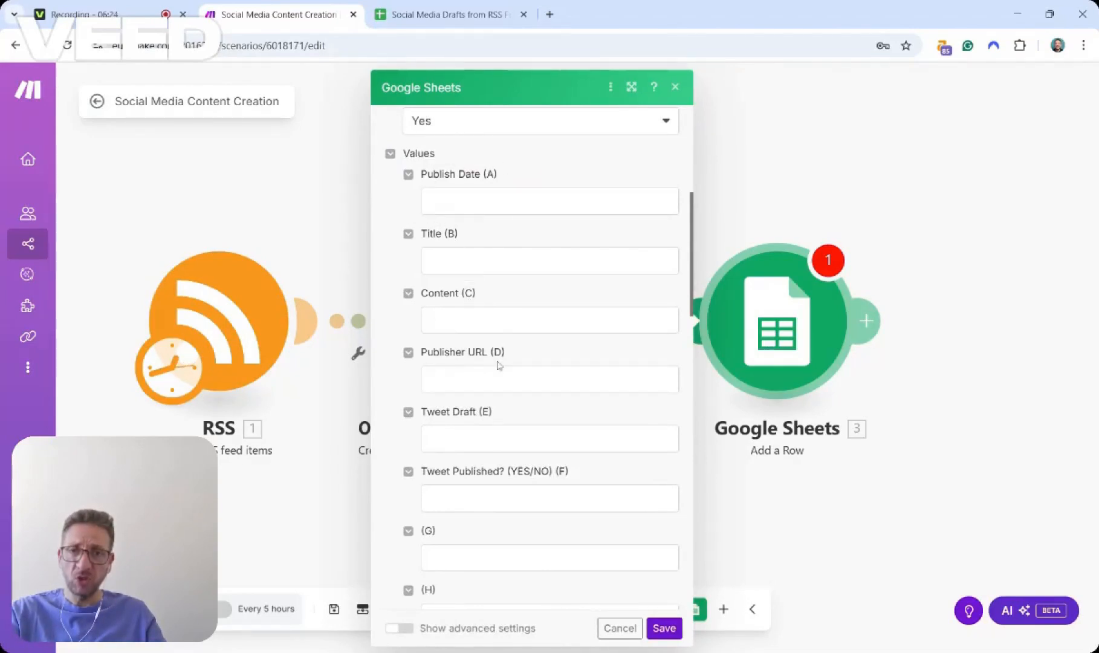
Map the RSS Date created field to Publish Date (A) and the RSS Title field to Title (B).
click(418, 14)
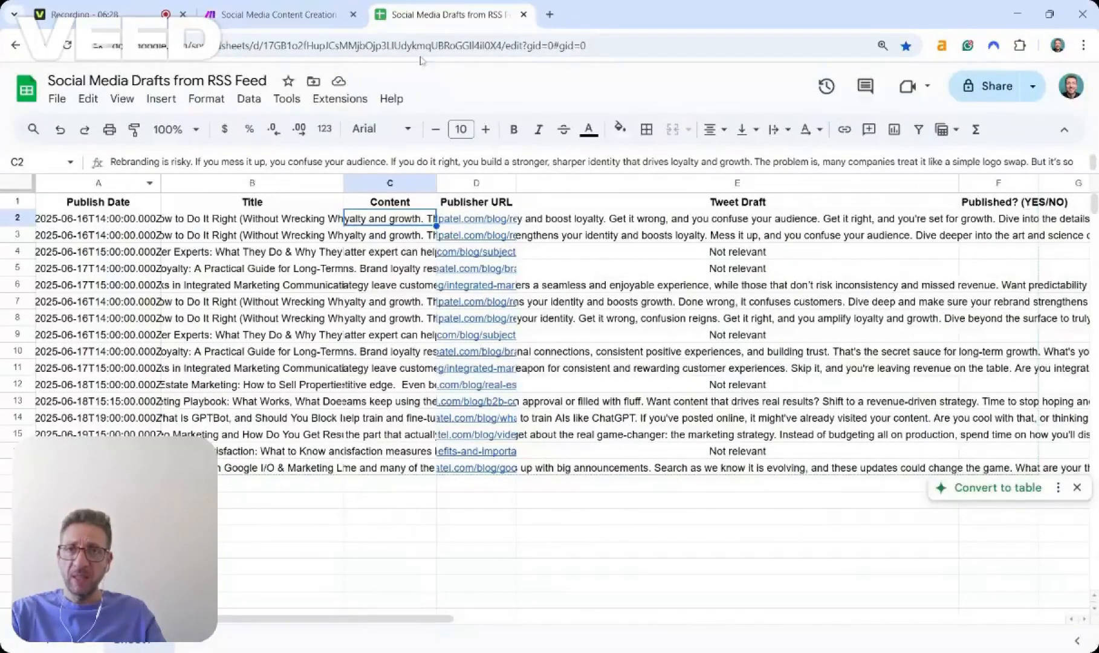
click(281, 14)
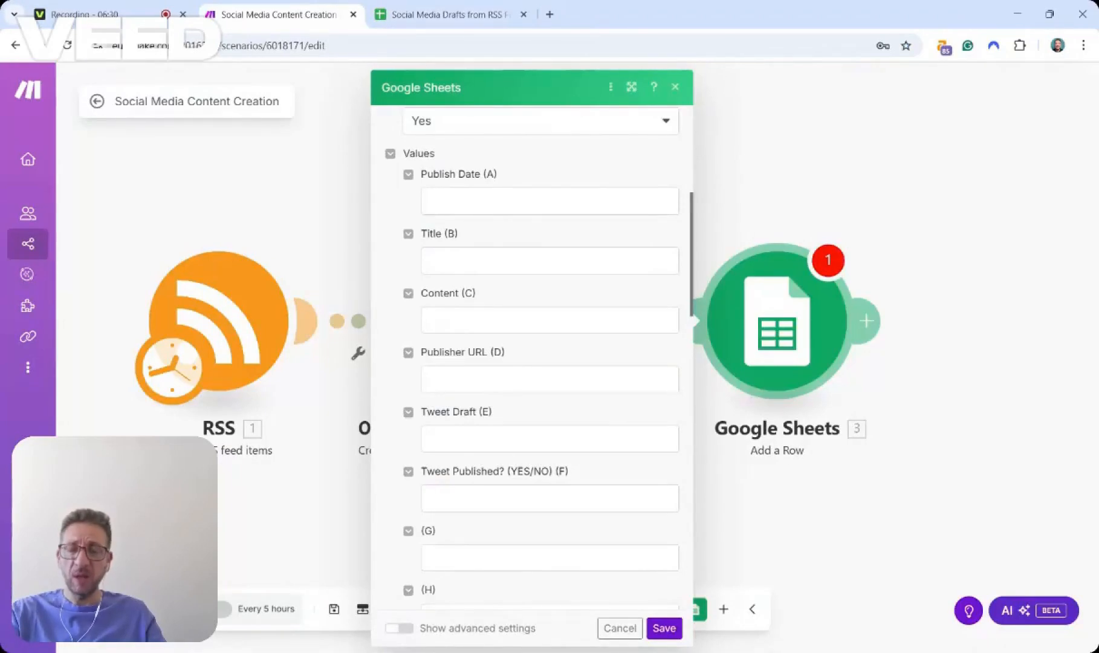
click(550, 200)
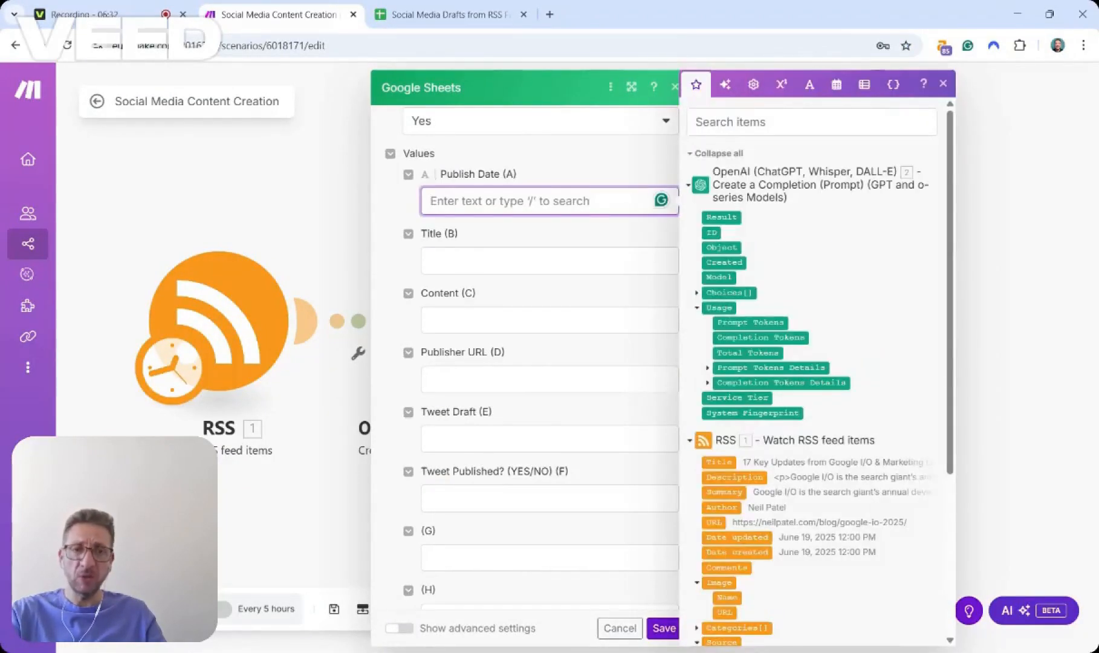
scroll(813, 372, down, 3)
scroll(813, 372, down, 2)
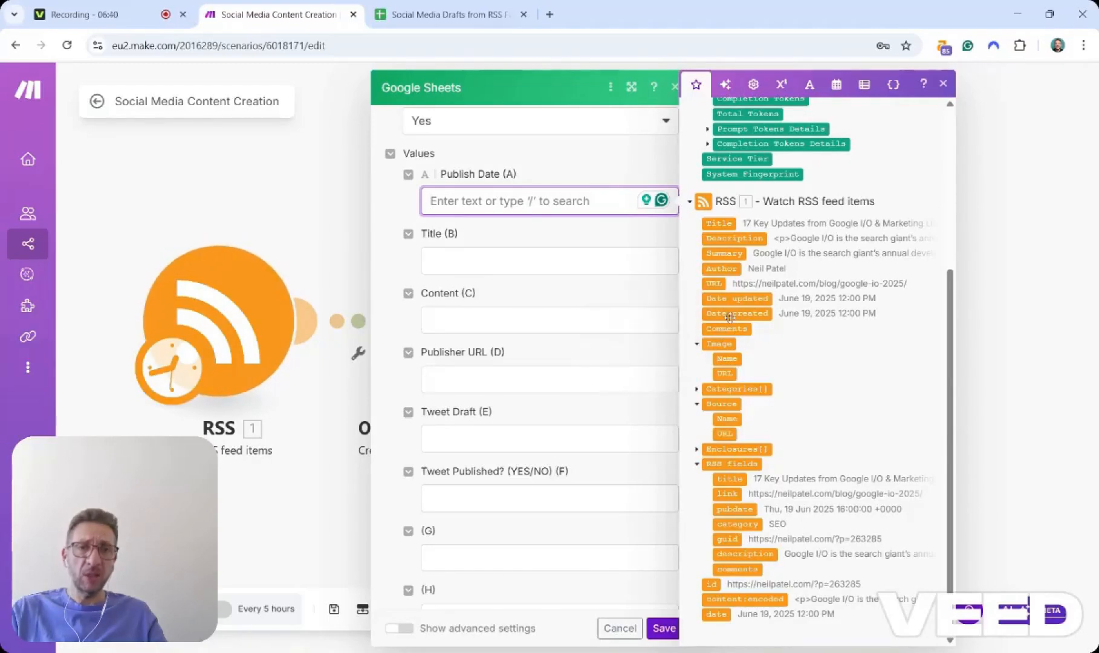
click(730, 314)
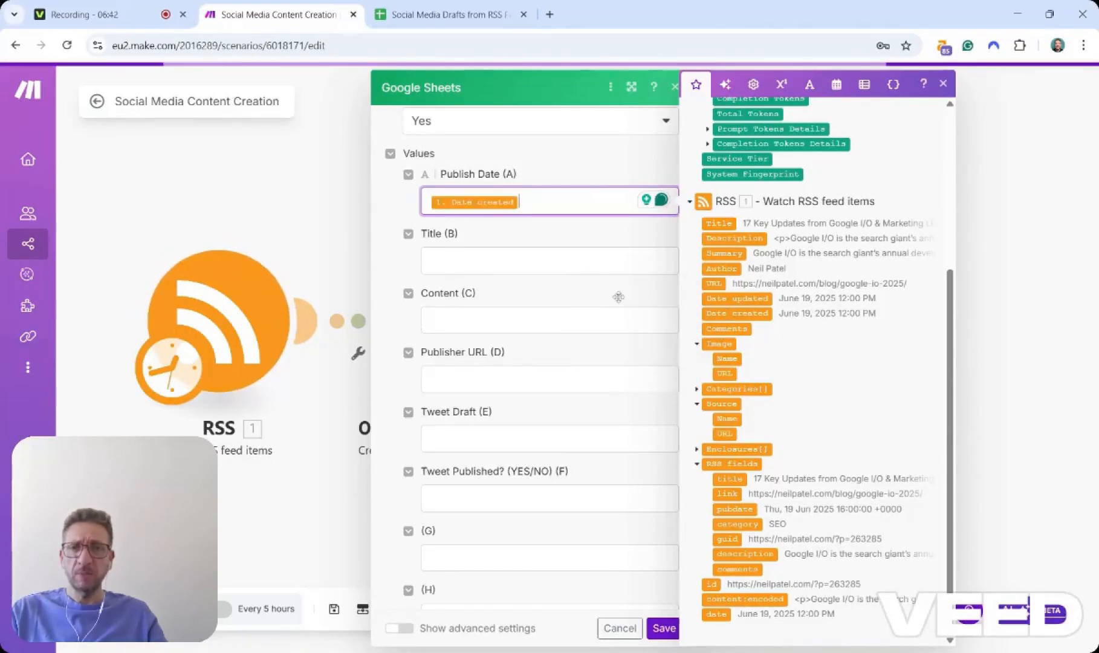
key(Tab)
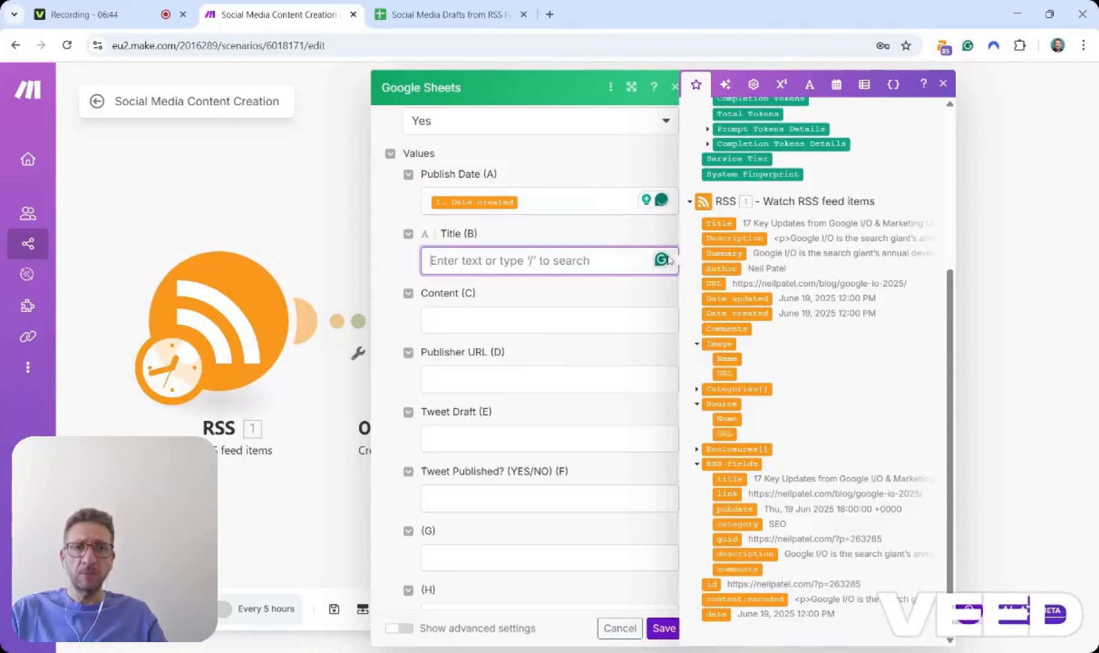
click(719, 223)
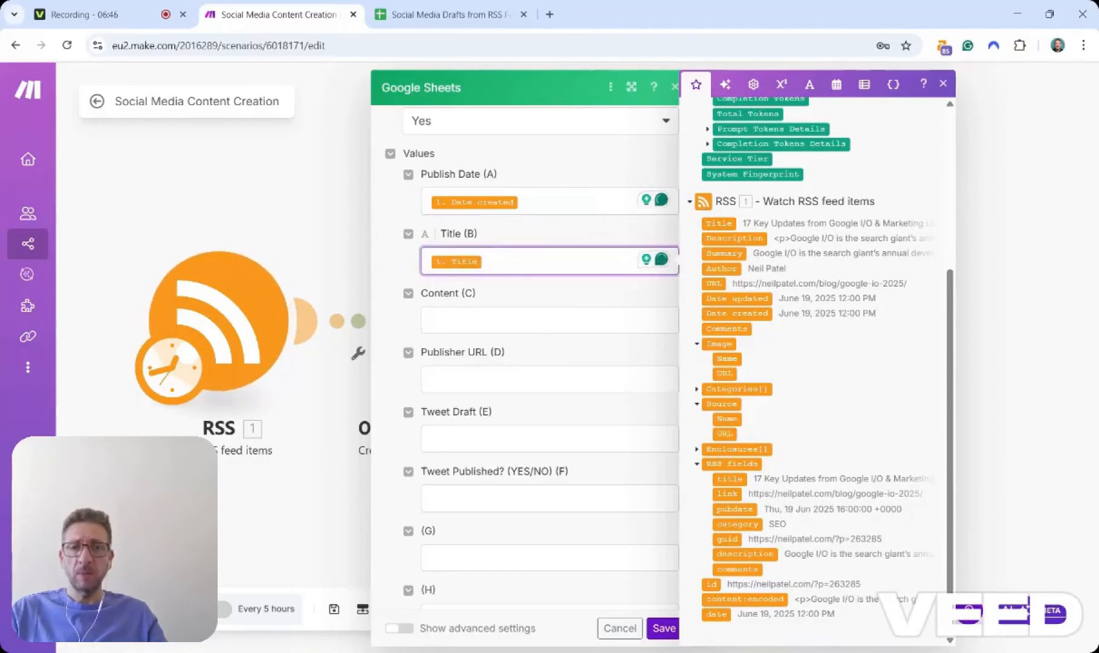
Map the RSS Summary field to Content (C) and the RSS URL field to Publisher URL (D).
click(520, 320)
click(723, 253)
click(599, 370)
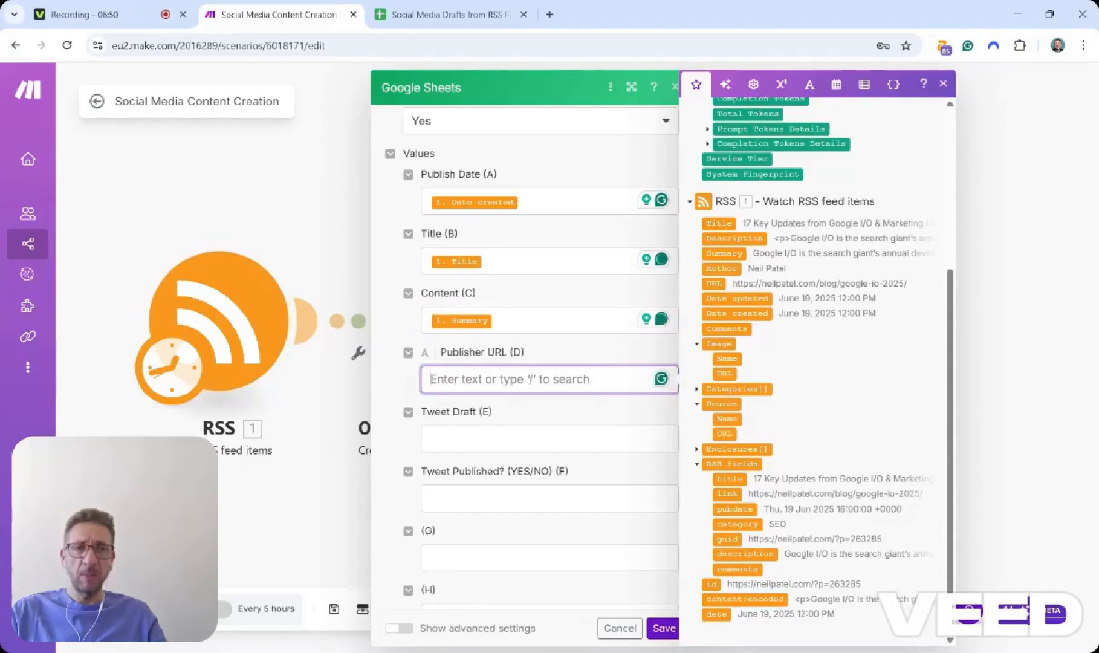
click(723, 284)
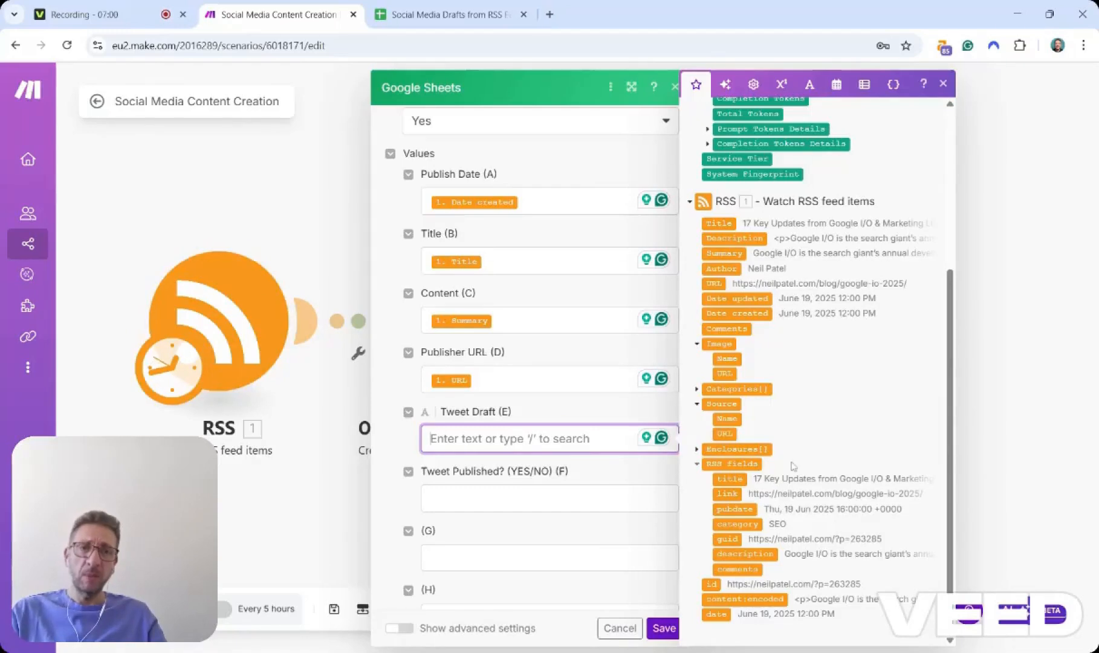
Map the OpenAI Choices[] Message Content field to Tweet Draft (E).
scroll(794, 466, up, 3)
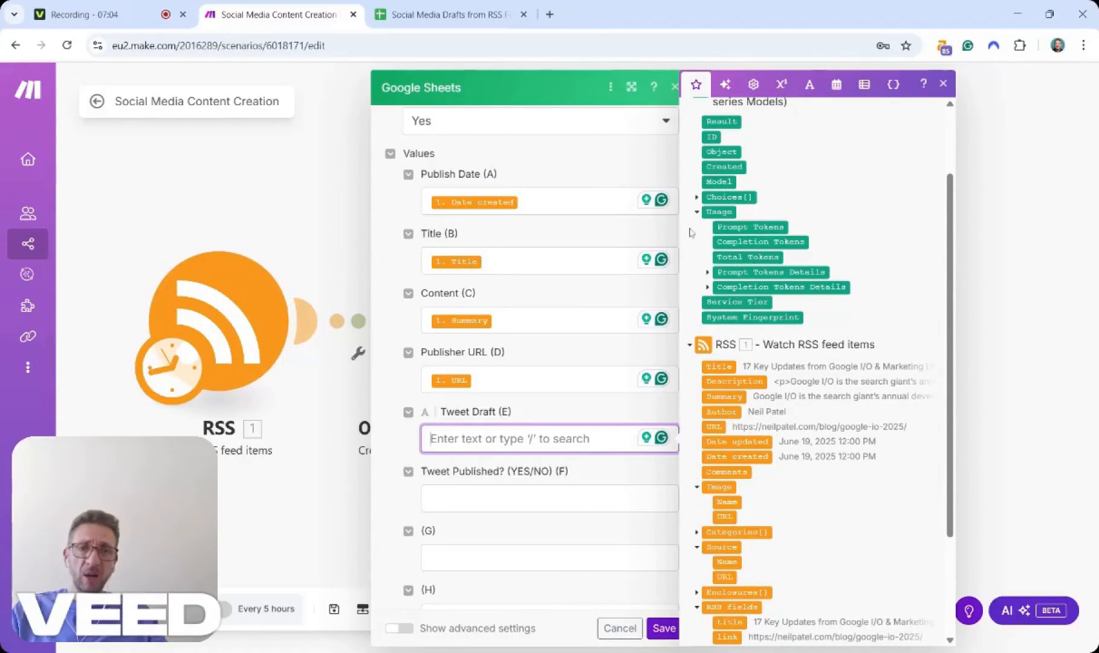
click(696, 200)
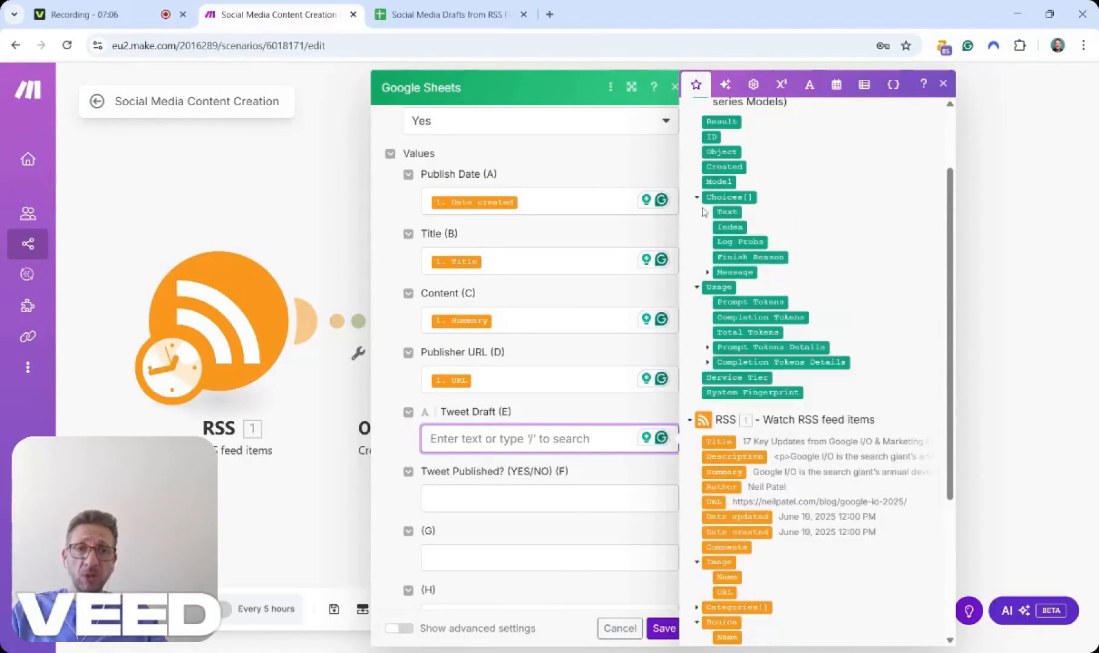
scroll(735, 270, up, 2)
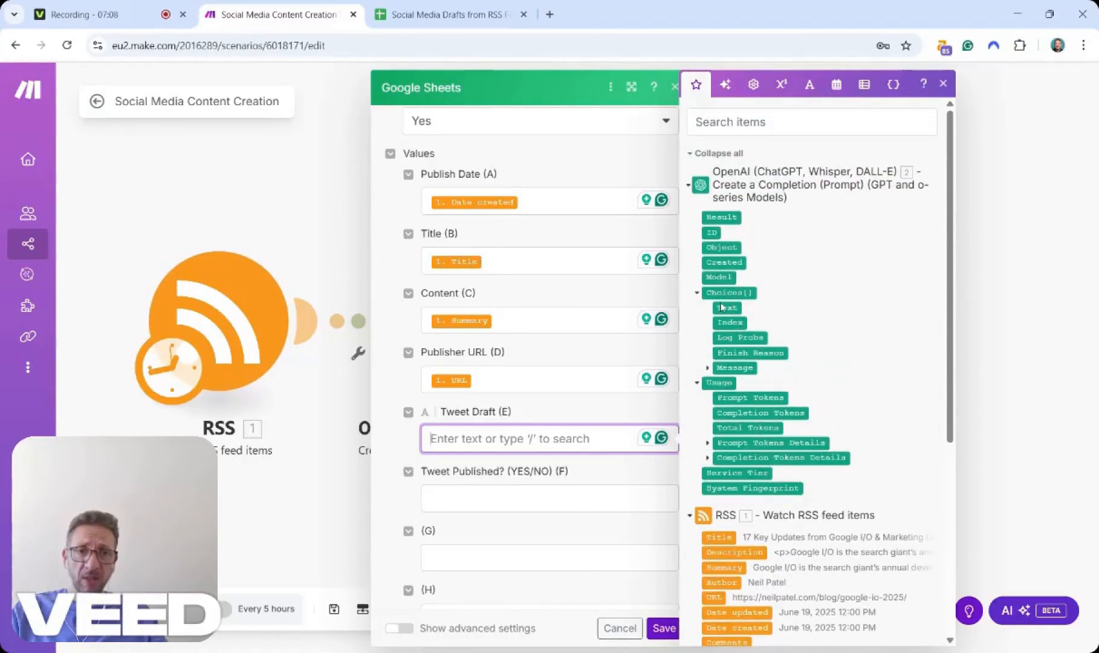
click(709, 368)
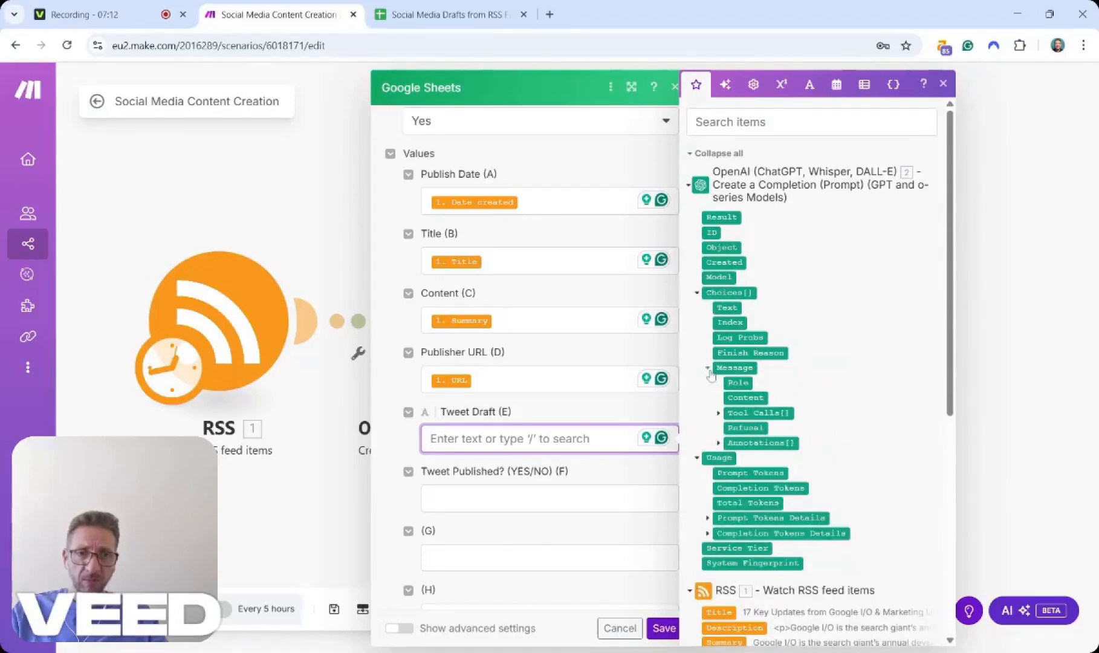
click(743, 398)
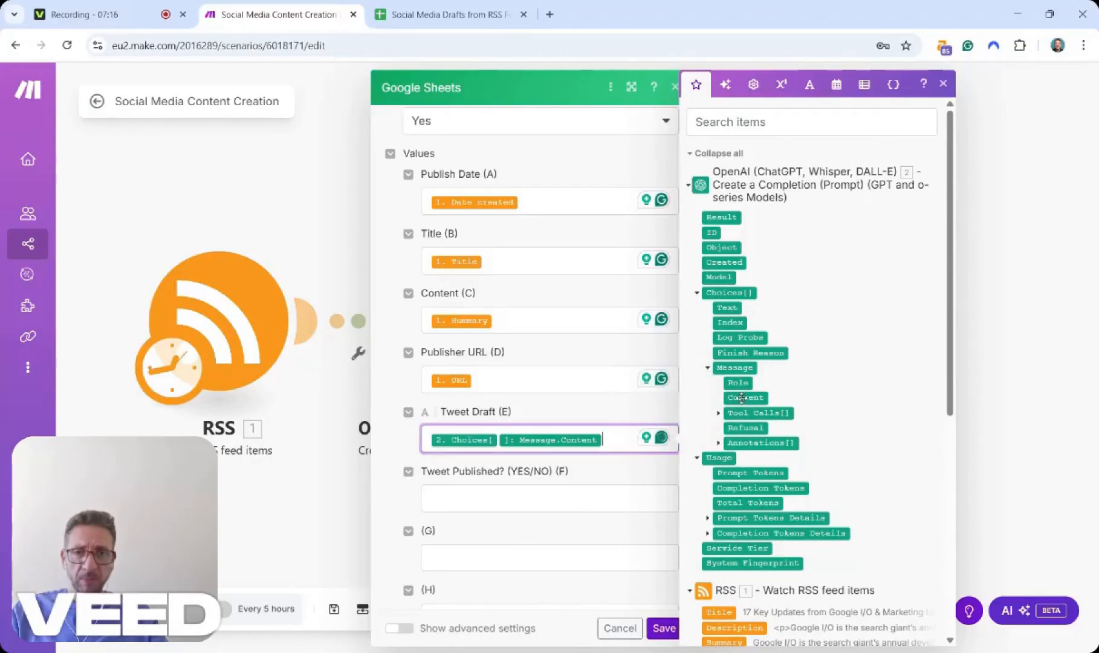
Save the Google Sheets Add a Row module settings.
scroll(633, 479, down, 2)
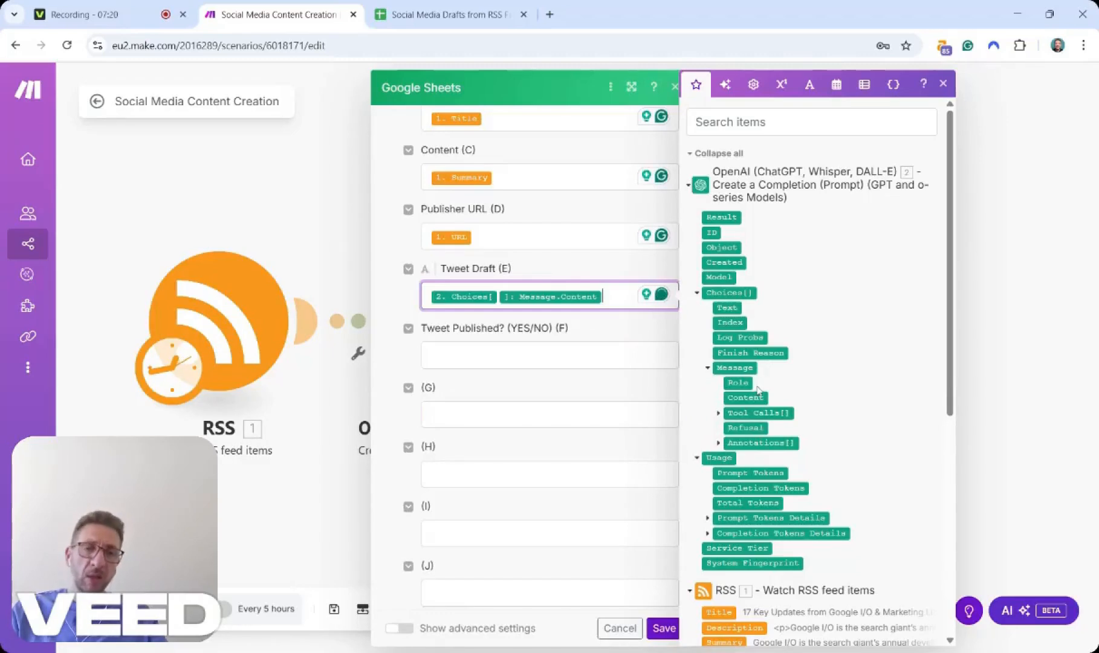
scroll(760, 385, down, 1)
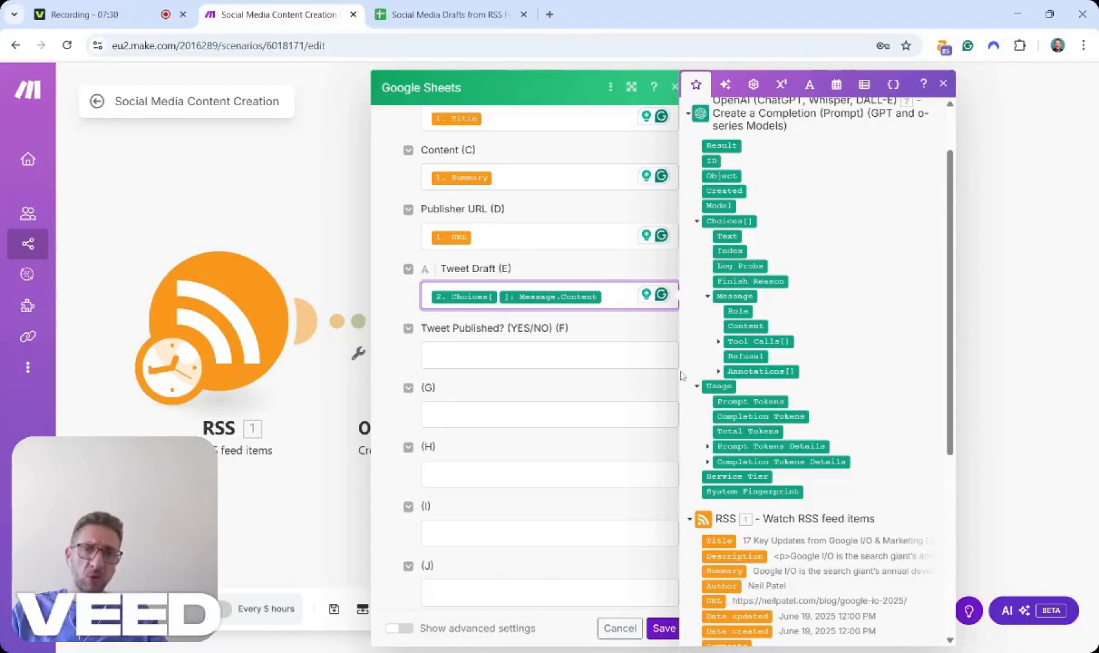
click(642, 328)
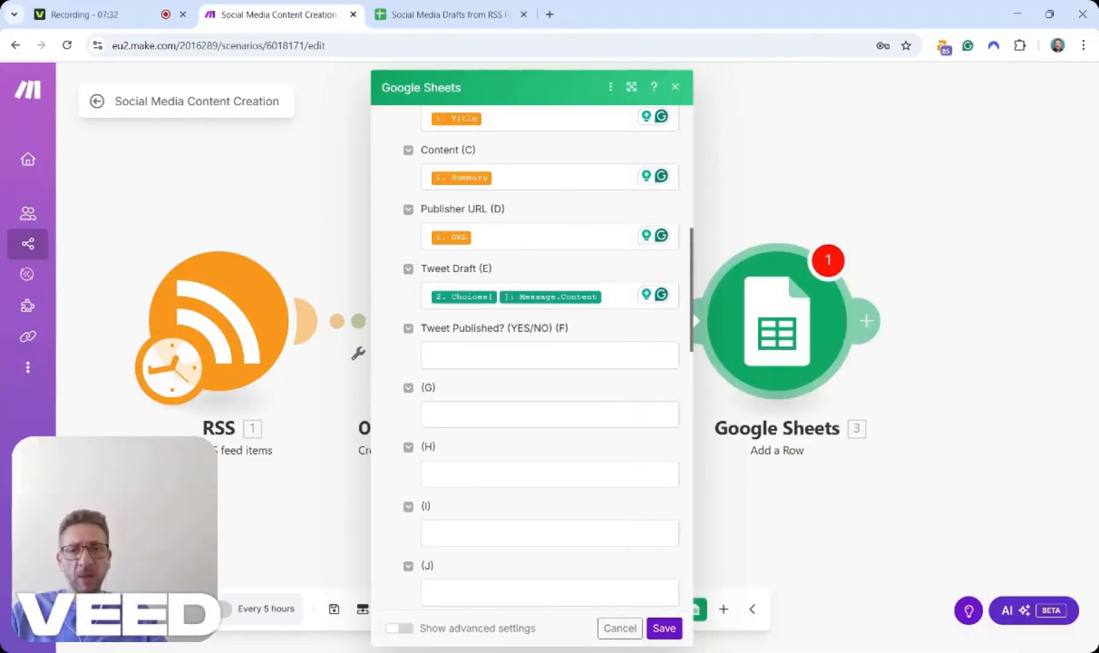
click(664, 629)
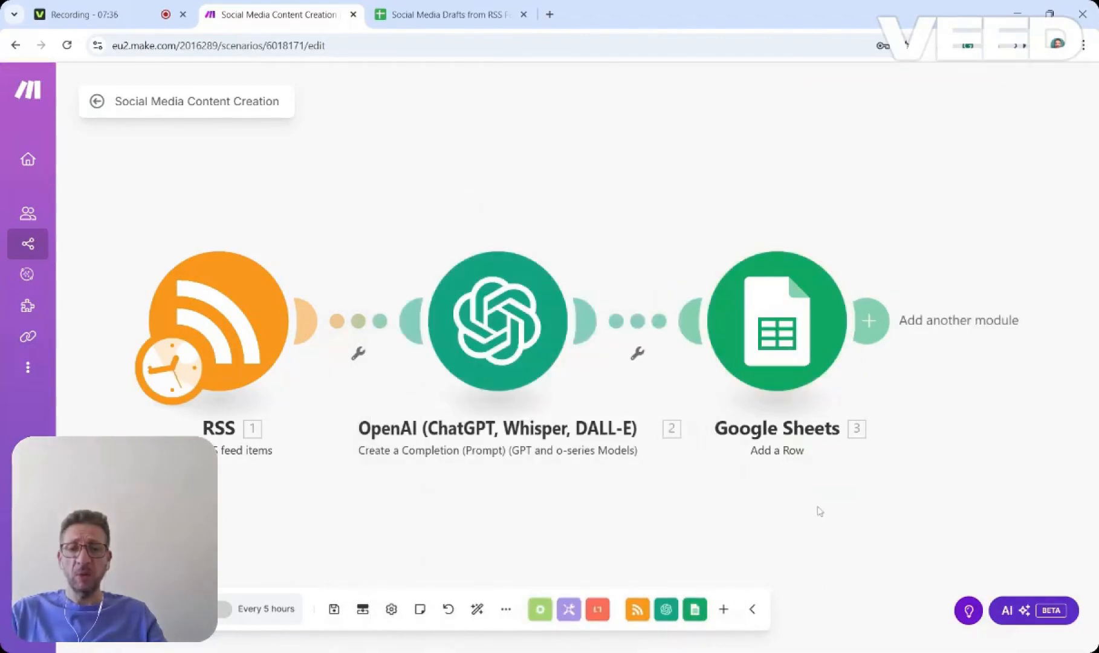
Save the scenario and auto-align its modules on the canvas.
click(334, 609)
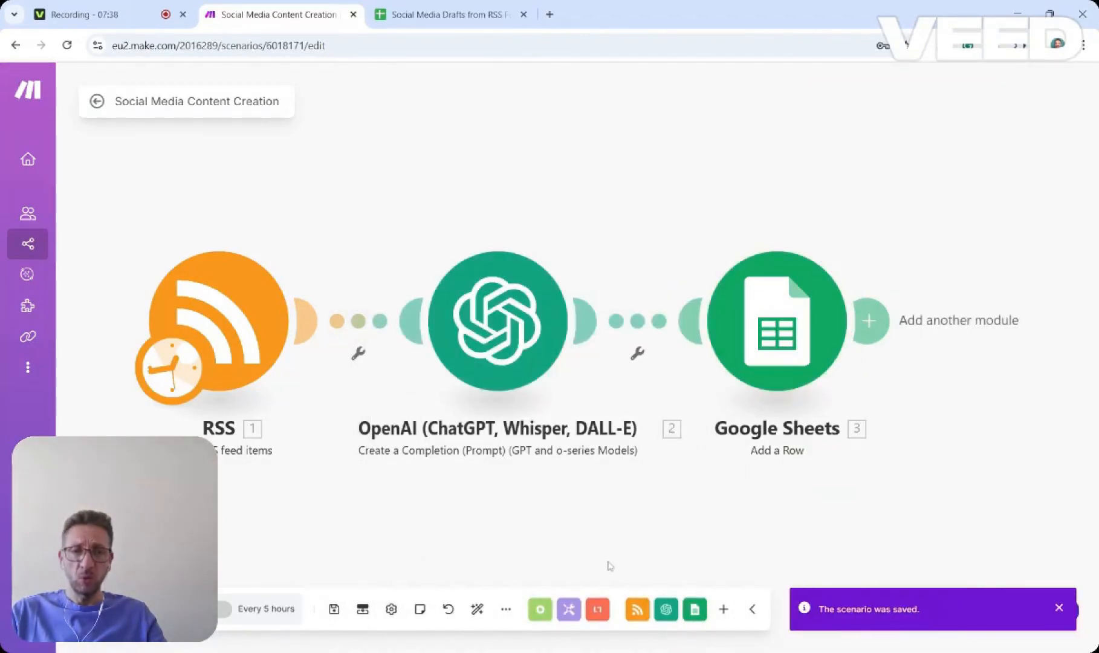
click(477, 609)
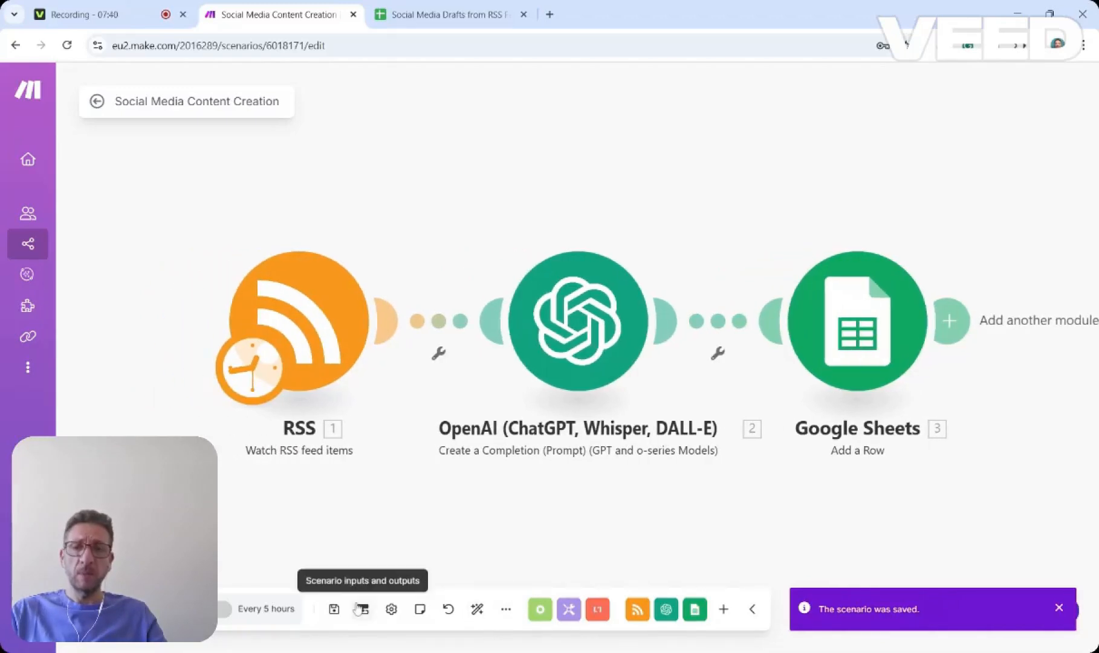
click(334, 609)
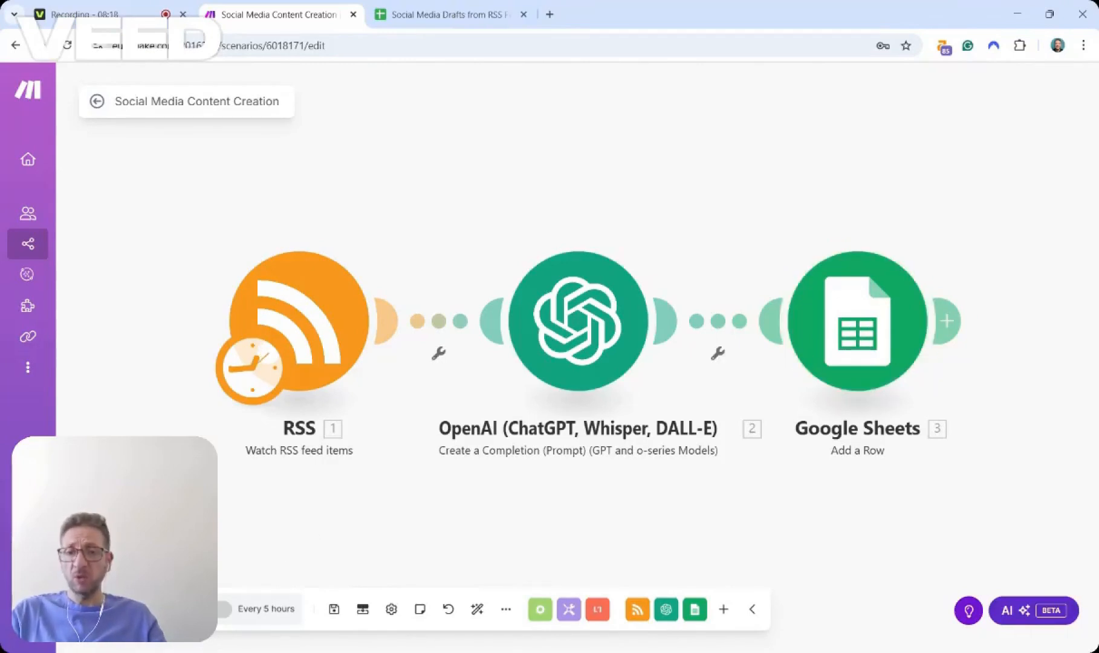
Run the scenario once and inspect the RSS module's output bundle, including its Description.
click(139, 608)
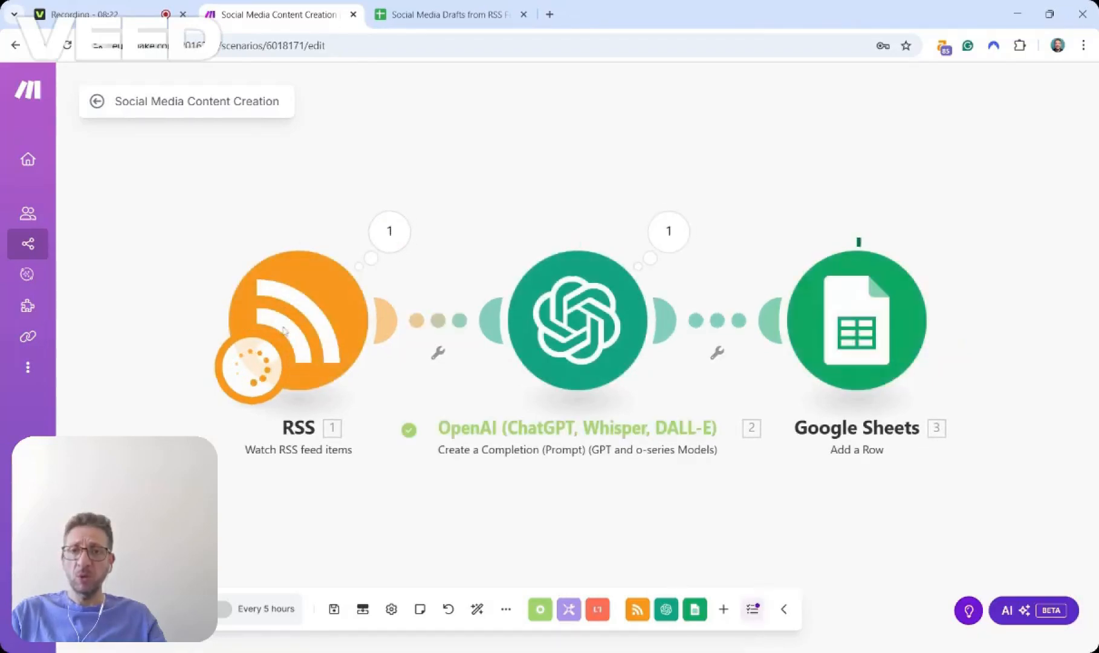
click(392, 238)
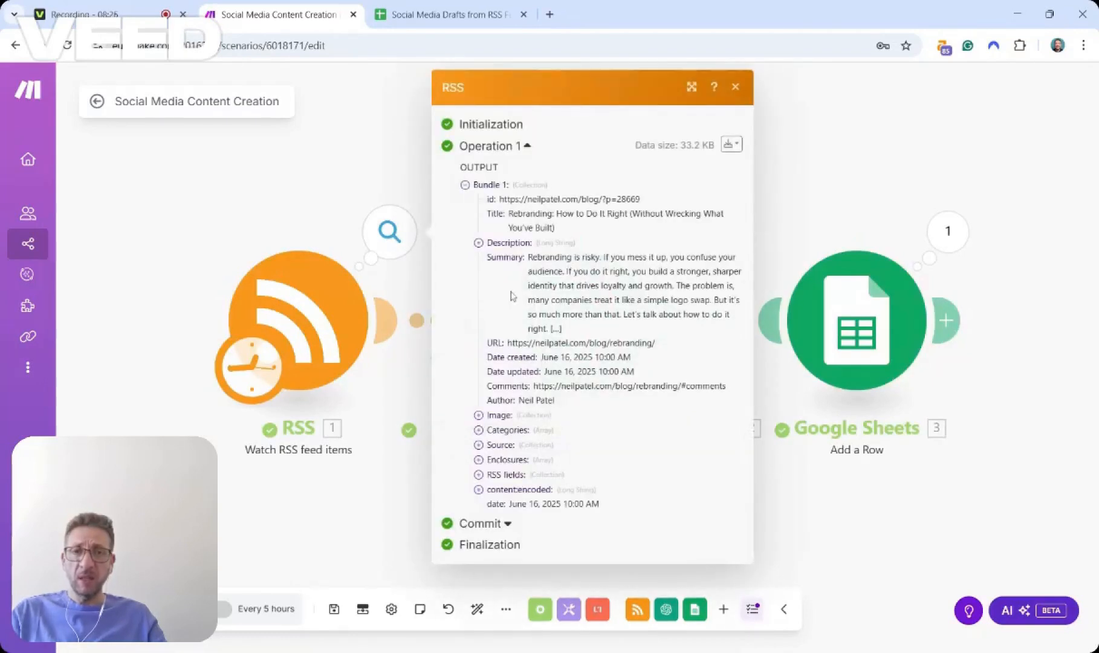
click(480, 244)
scroll(561, 366, down, 2)
scroll(563, 394, up, 2)
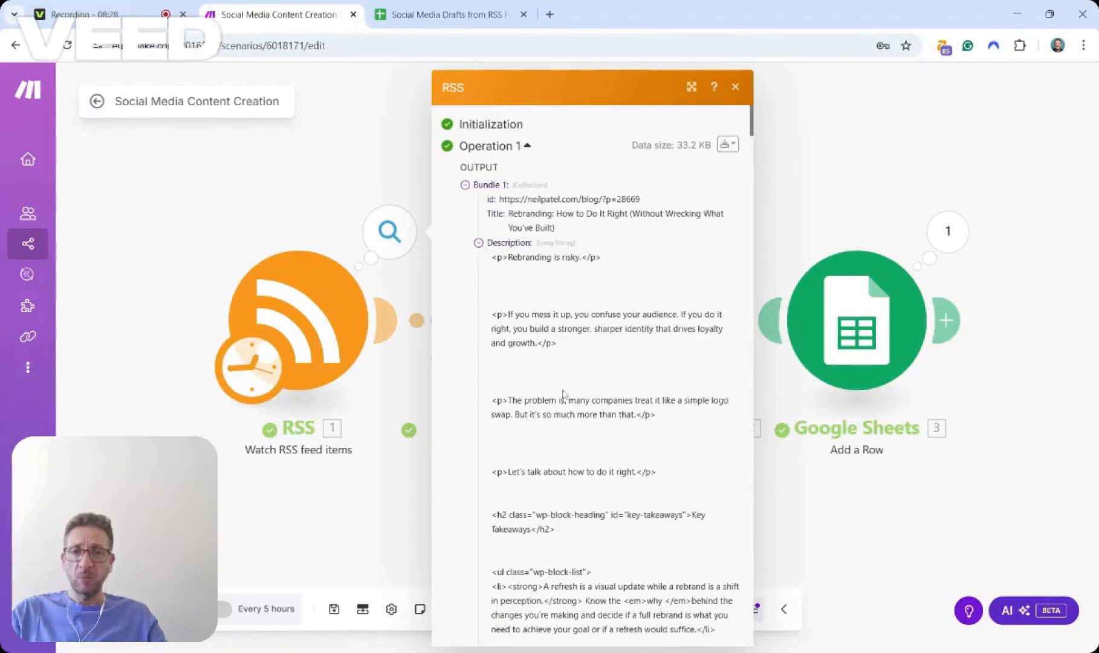
click(479, 244)
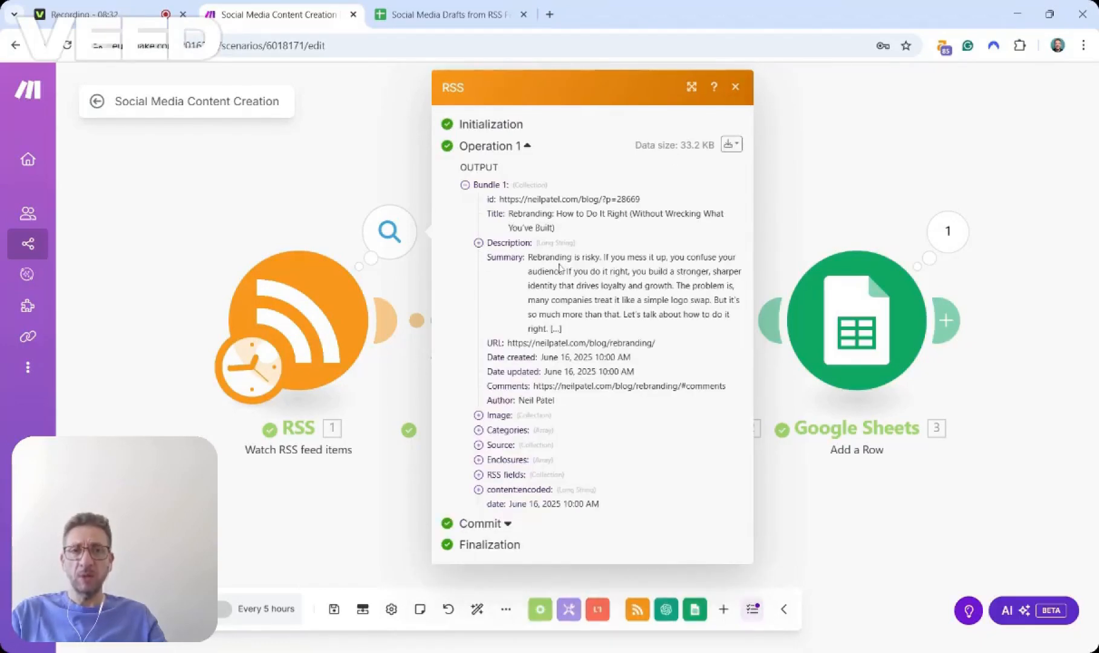
click(736, 88)
Inspect the OpenAI module's output, expanding Choices and Message to its Content, and the Google Sheets module's output.
click(672, 234)
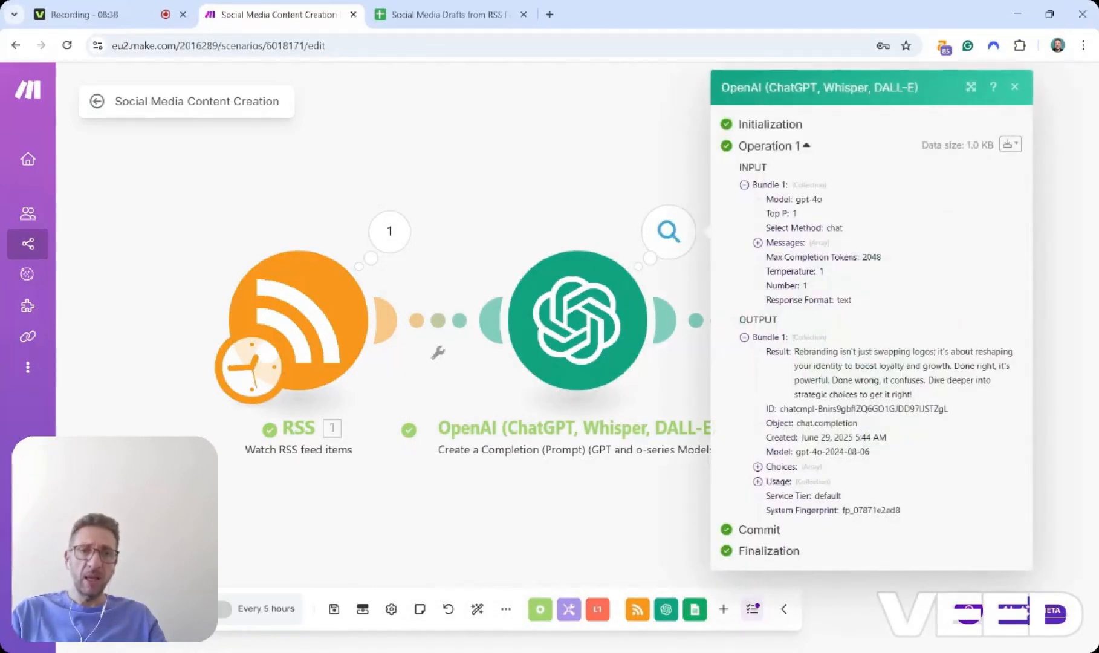
click(758, 482)
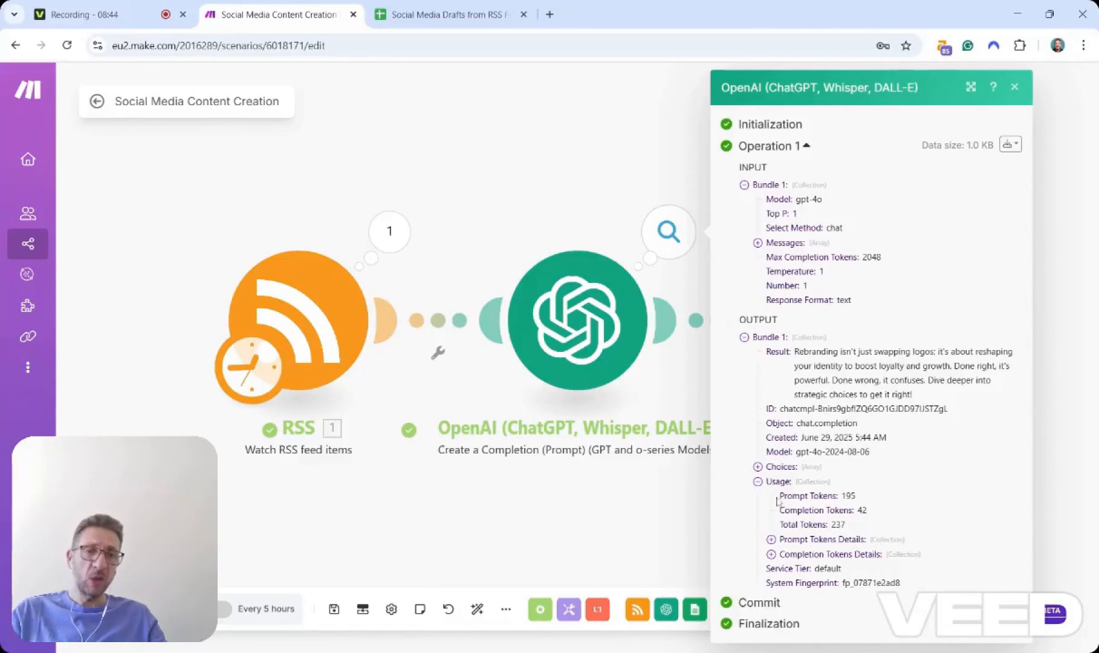
click(759, 468)
click(772, 482)
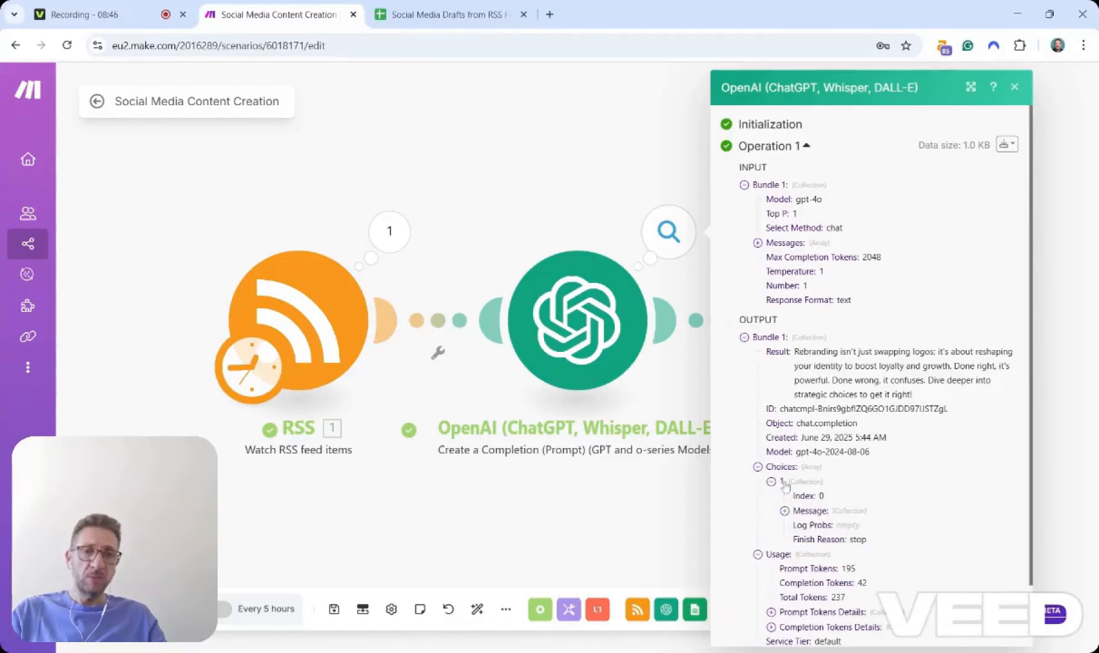
click(785, 511)
scroll(889, 546, down, 3)
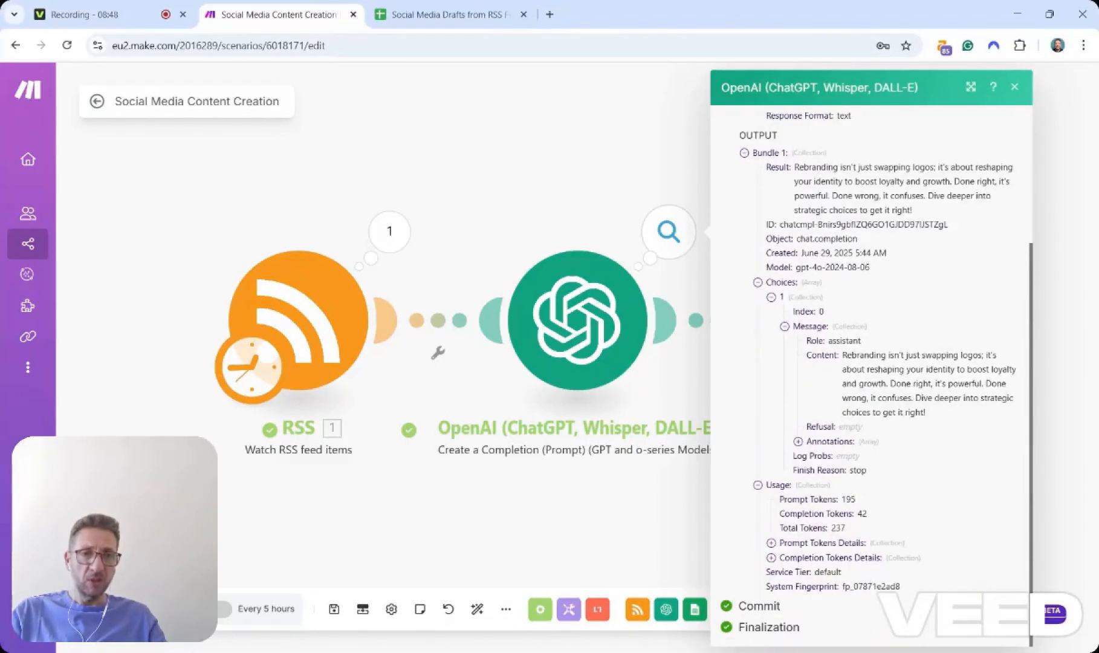
drag(936, 419, 840, 367)
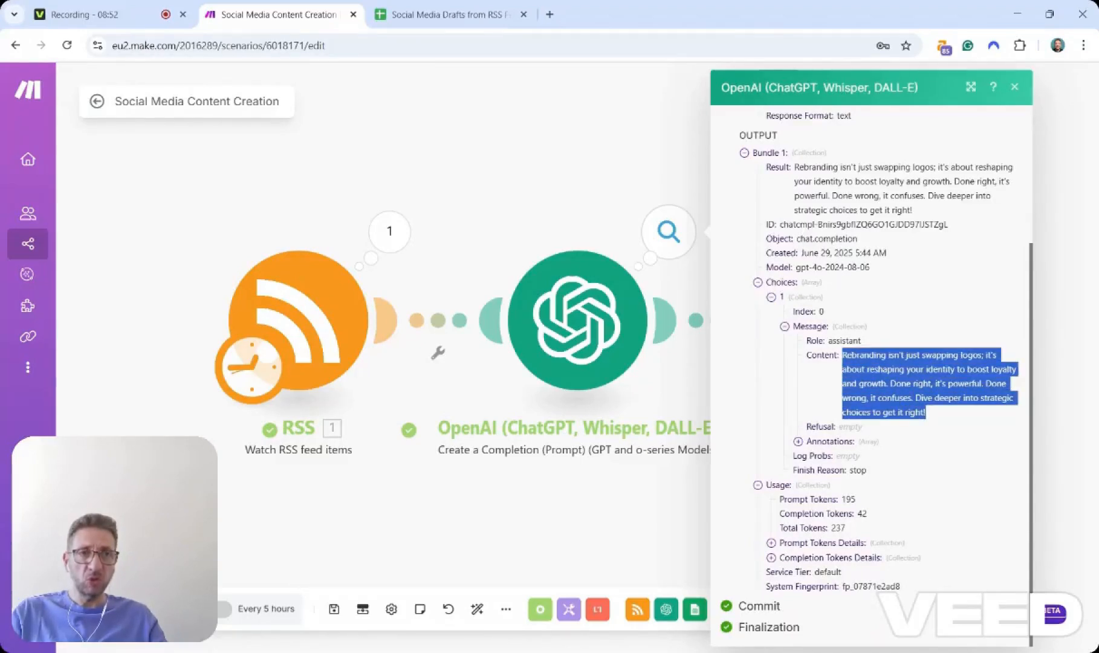
click(1015, 88)
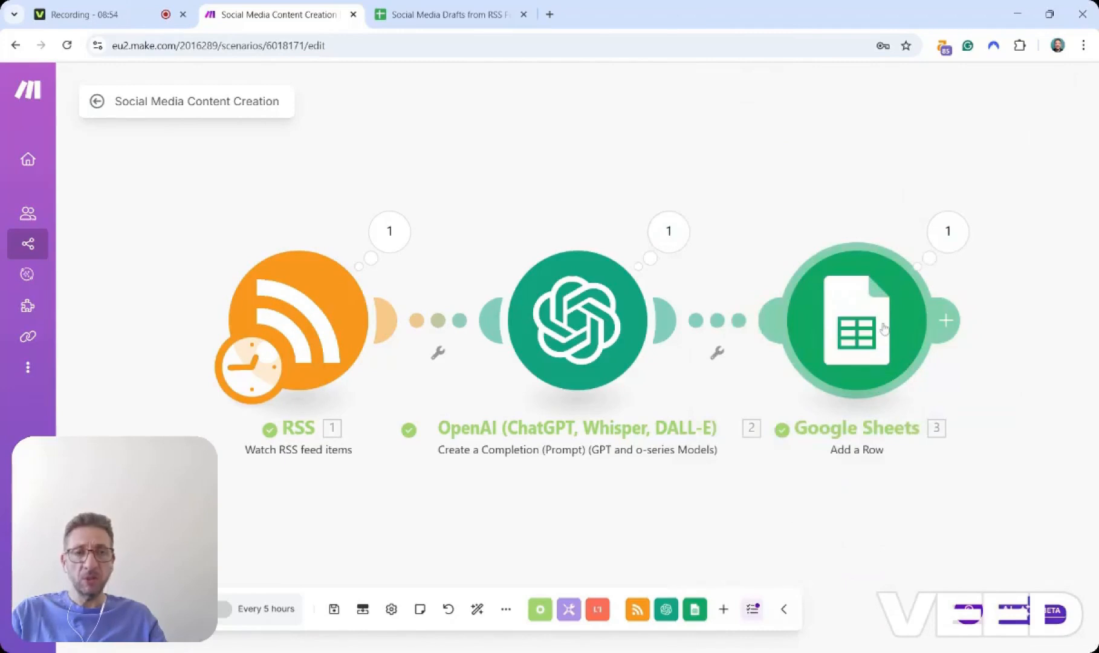
click(948, 231)
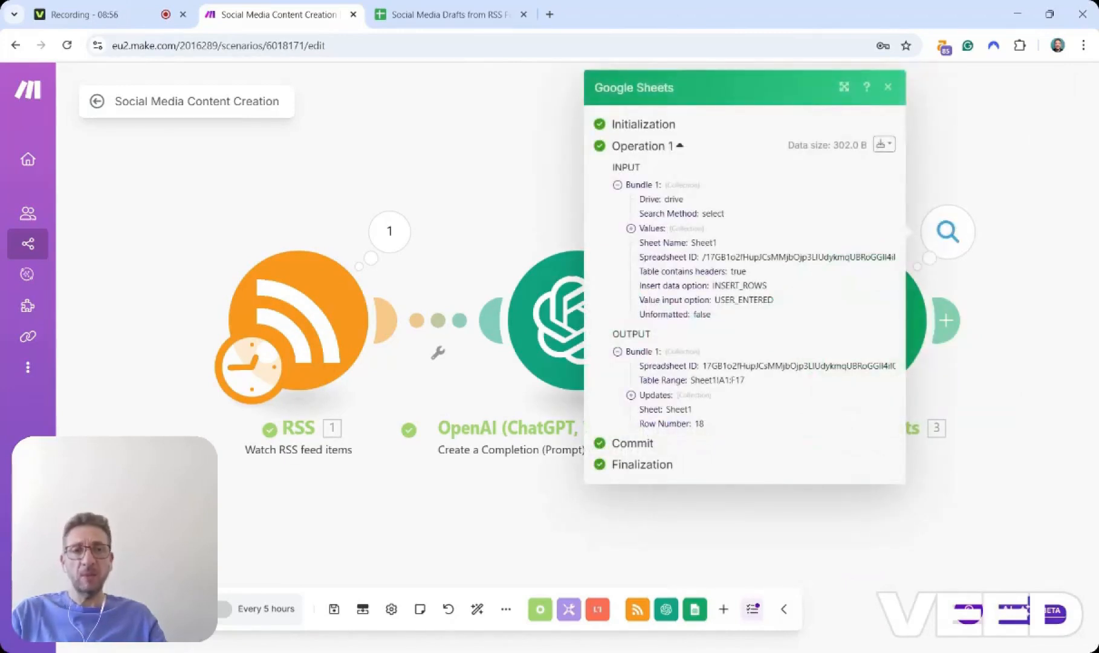
click(888, 87)
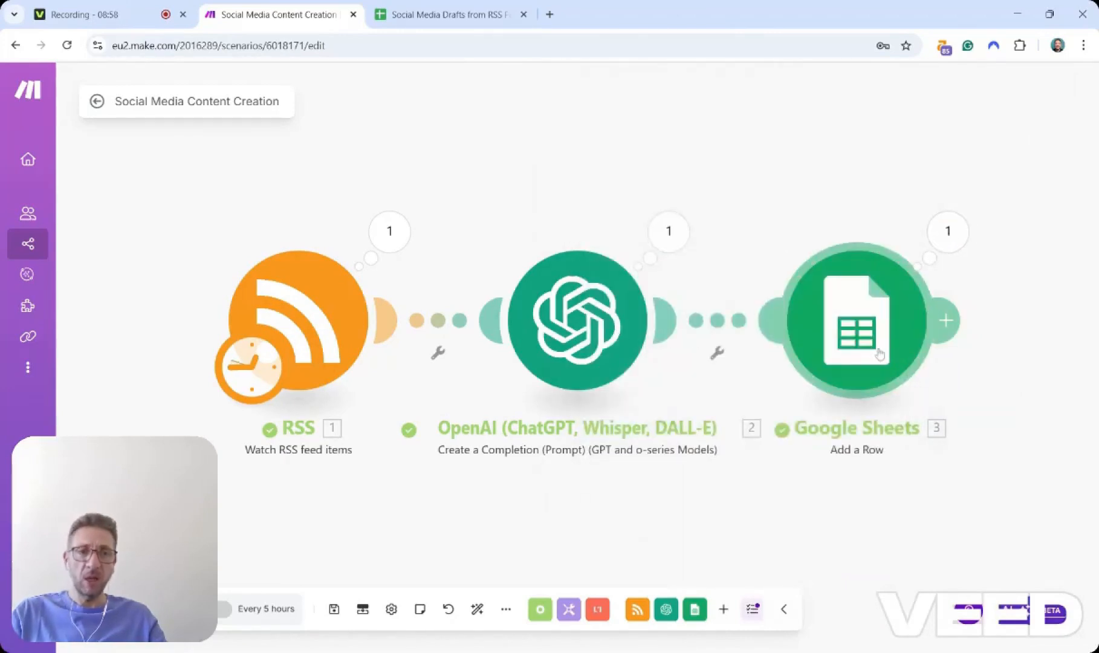
Switch to the Social Media Drafts from RSS Feed spreadsheet to examine the newly added row, then return to the scenario.
click(450, 14)
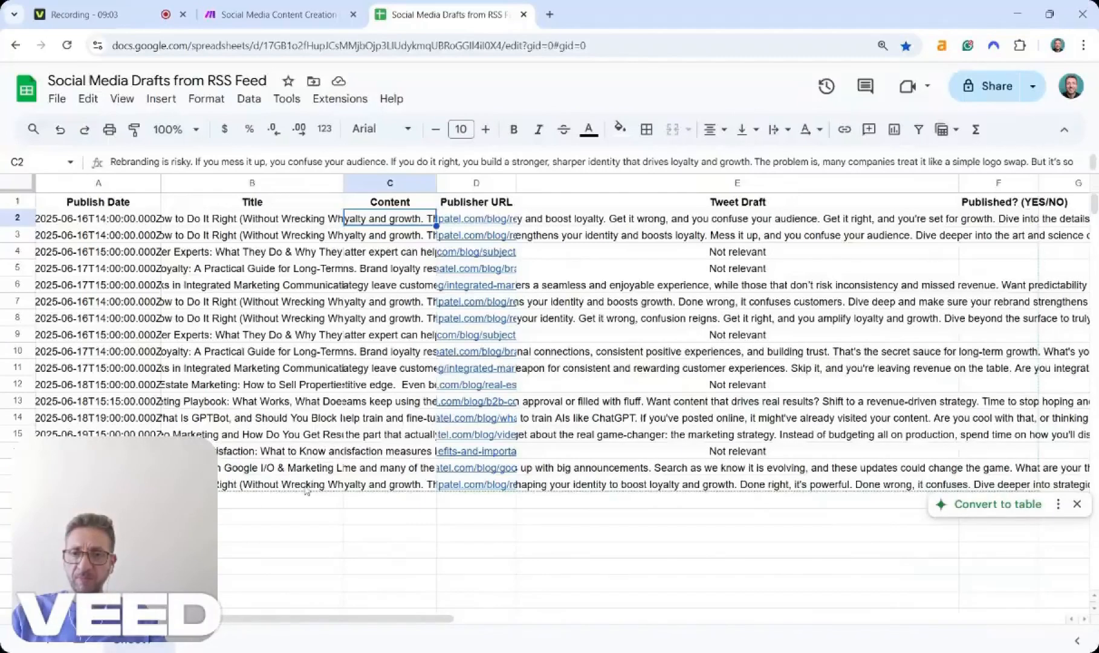
click(232, 490)
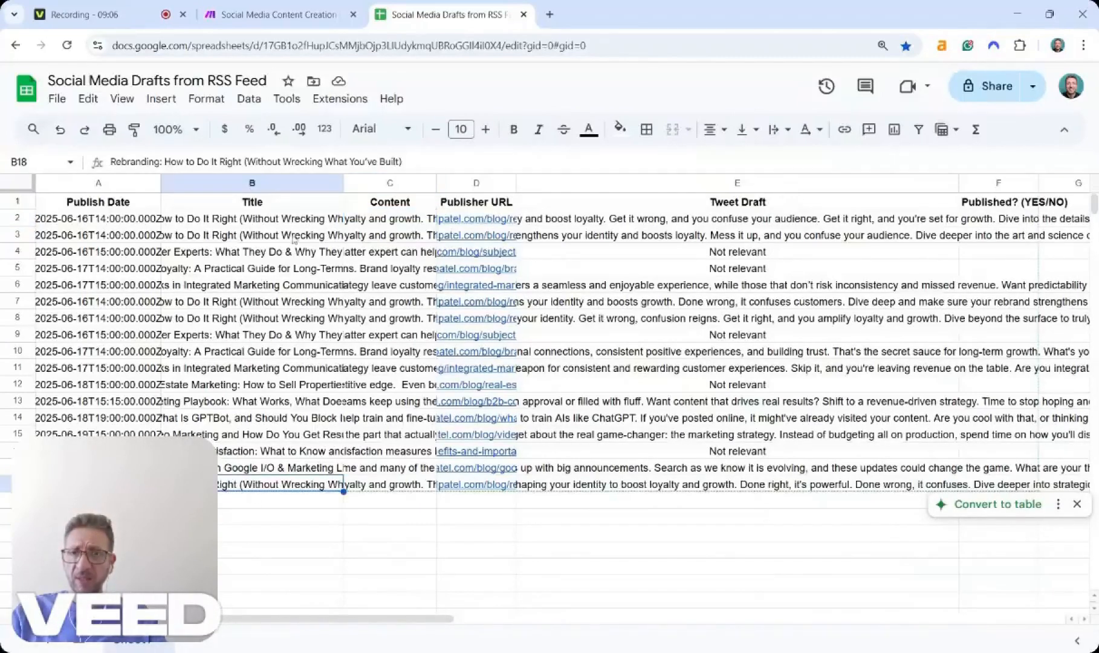
click(706, 487)
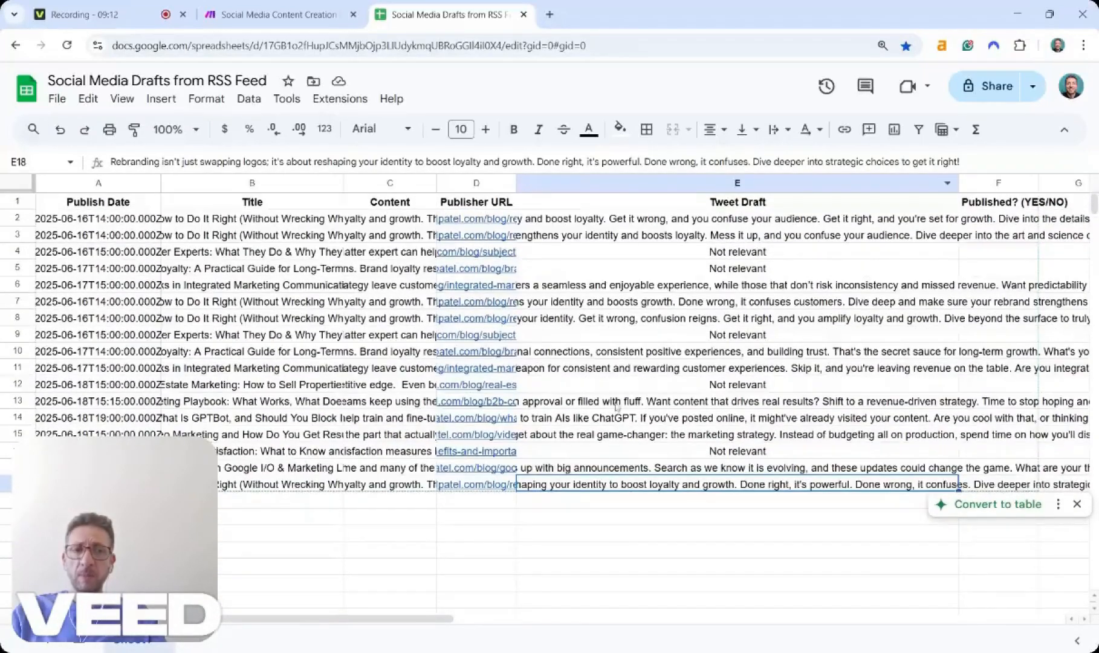
click(279, 14)
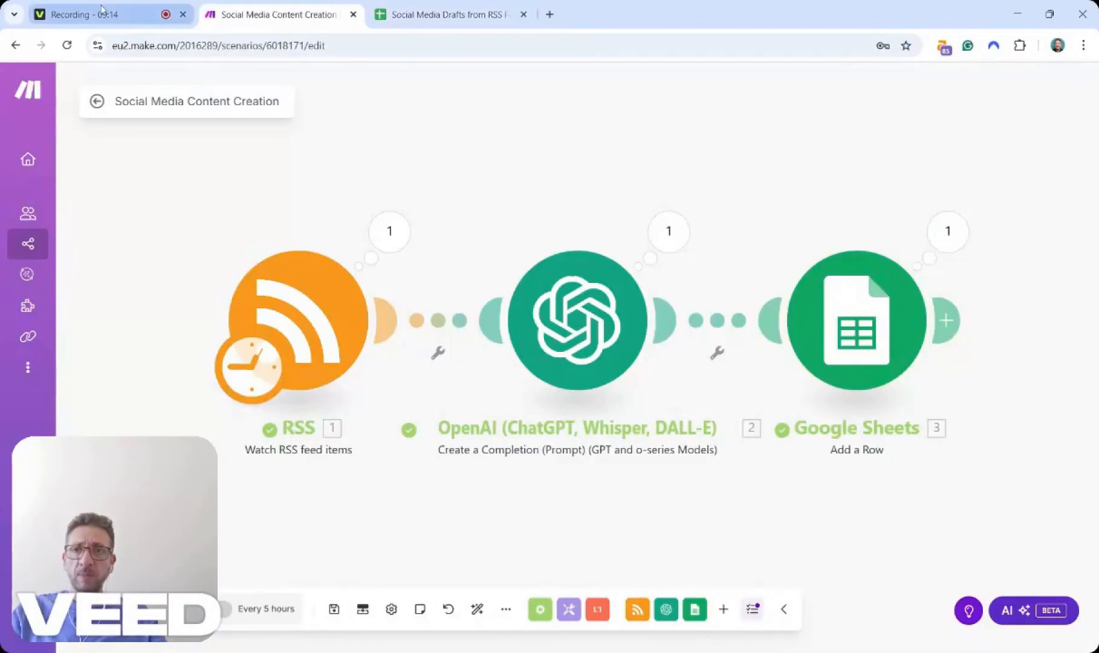
click(440, 7)
click(302, 12)
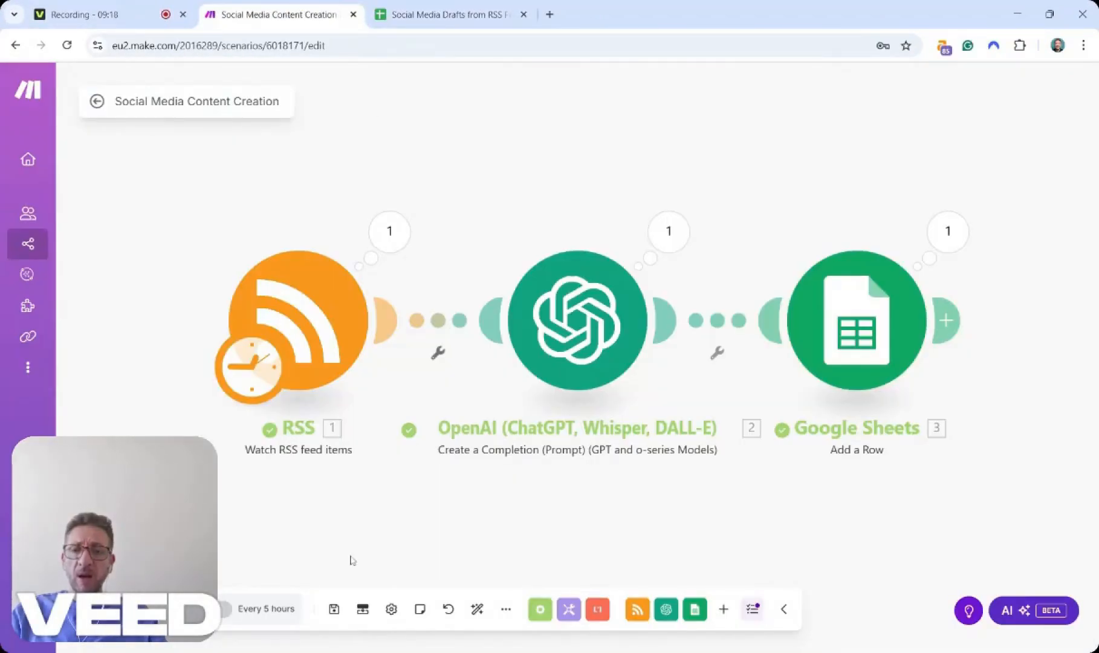
Turn on scheduling and save the schedule to run at regular intervals of 300 minutes.
click(227, 615)
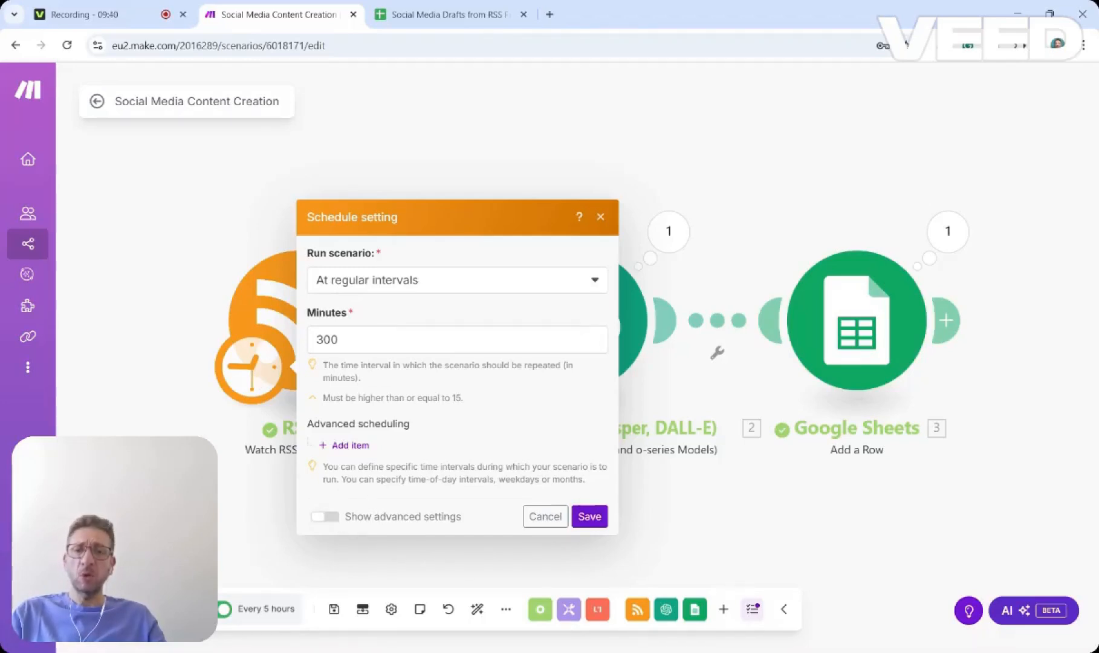
click(349, 452)
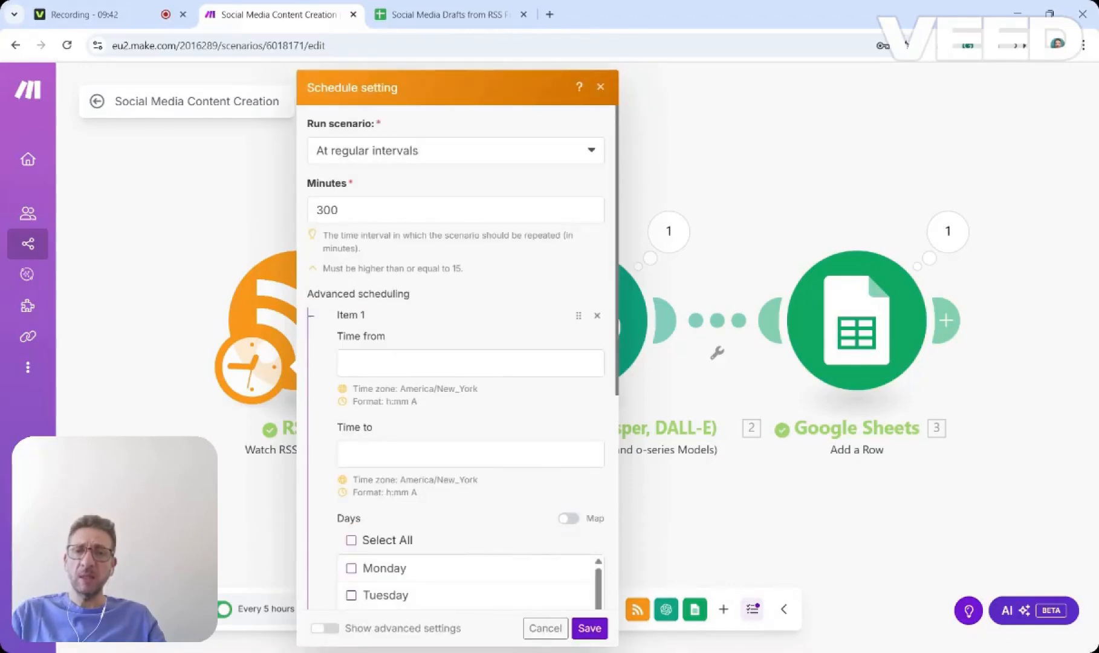
scroll(491, 528, down, 5)
scroll(573, 385, up, 5)
click(597, 315)
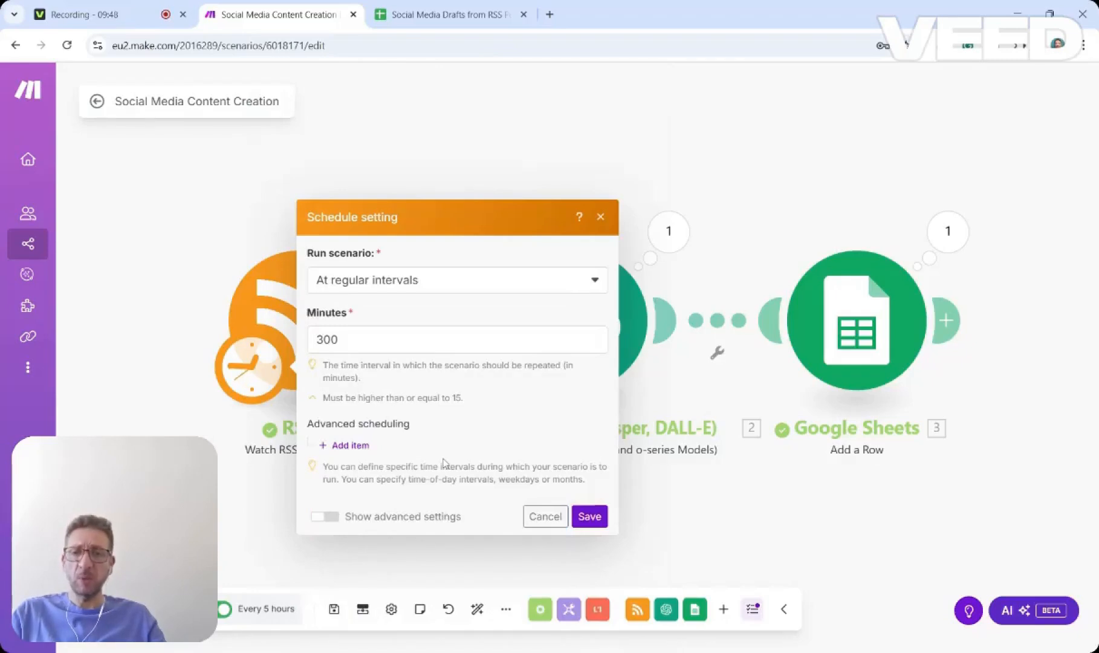
click(591, 518)
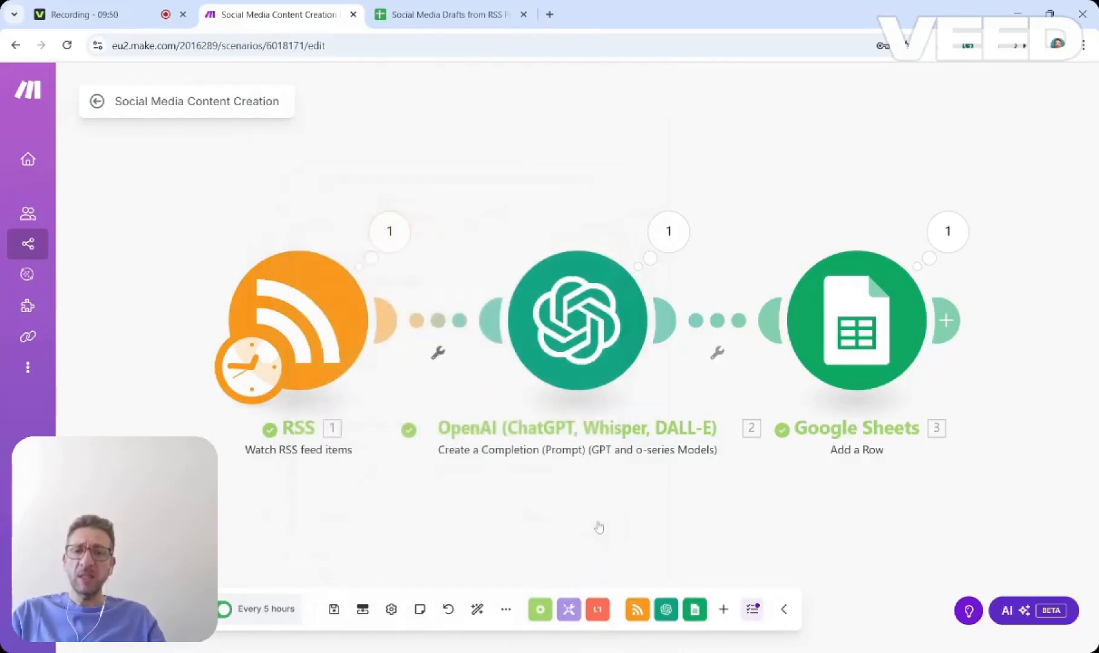
Save the scenario and recheck the spreadsheet's rows.
click(333, 610)
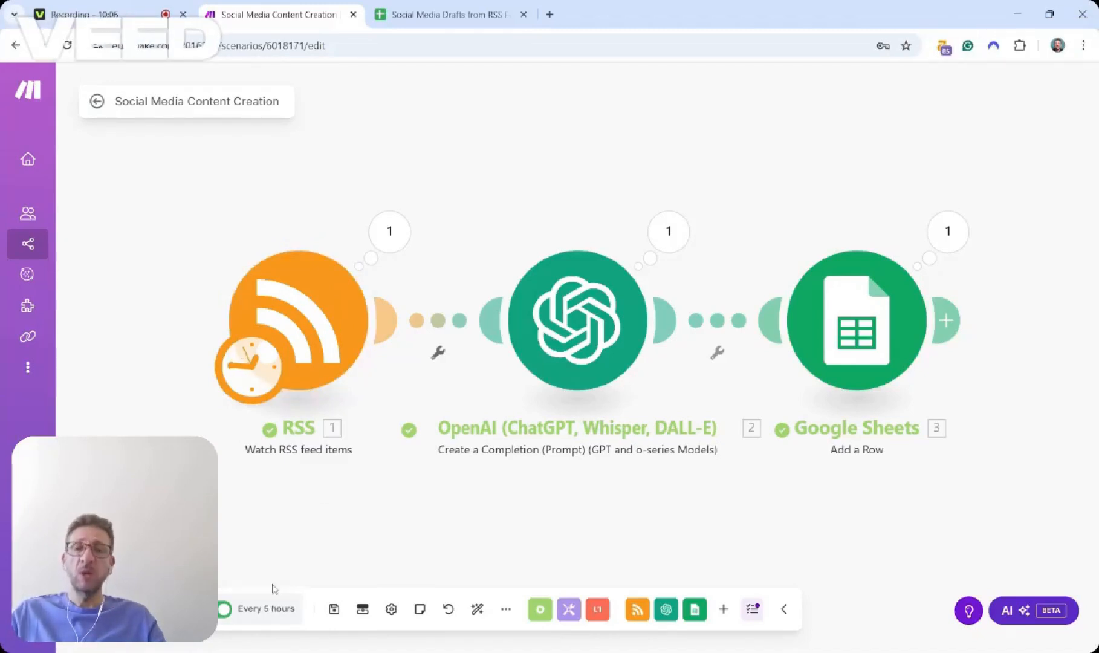
click(451, 14)
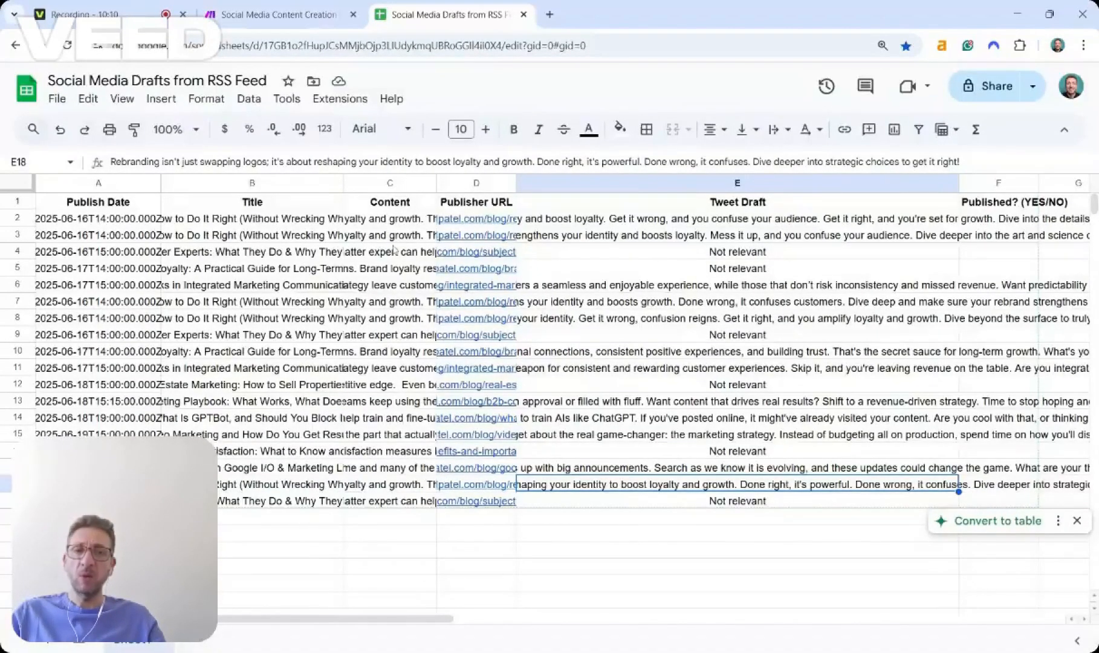
click(275, 15)
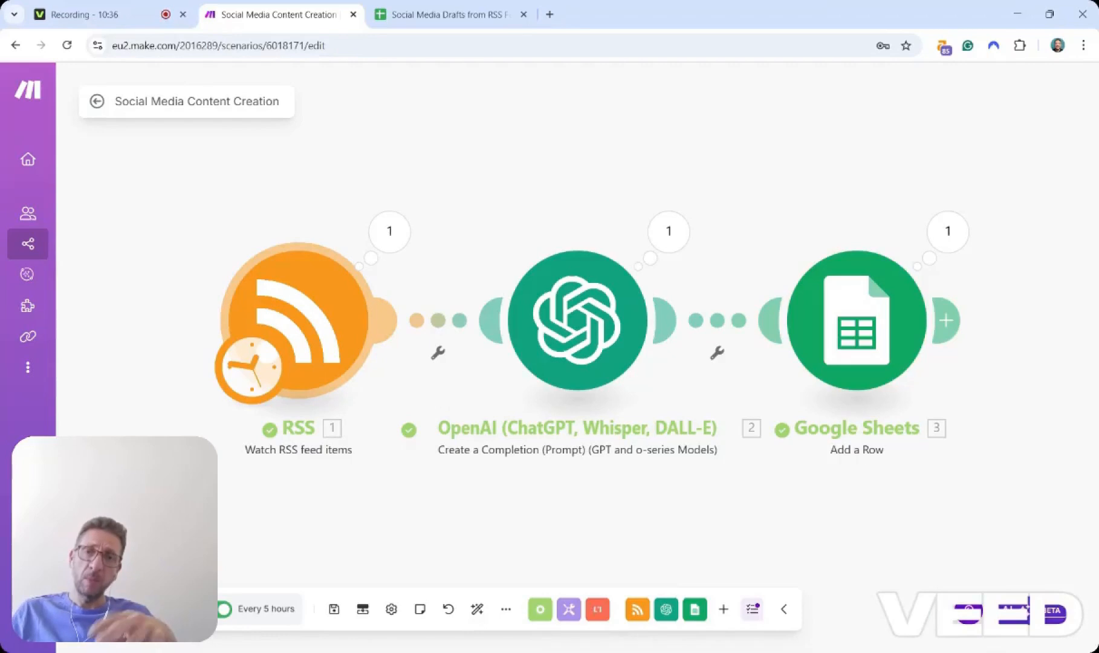
mouse_move(45, 240)
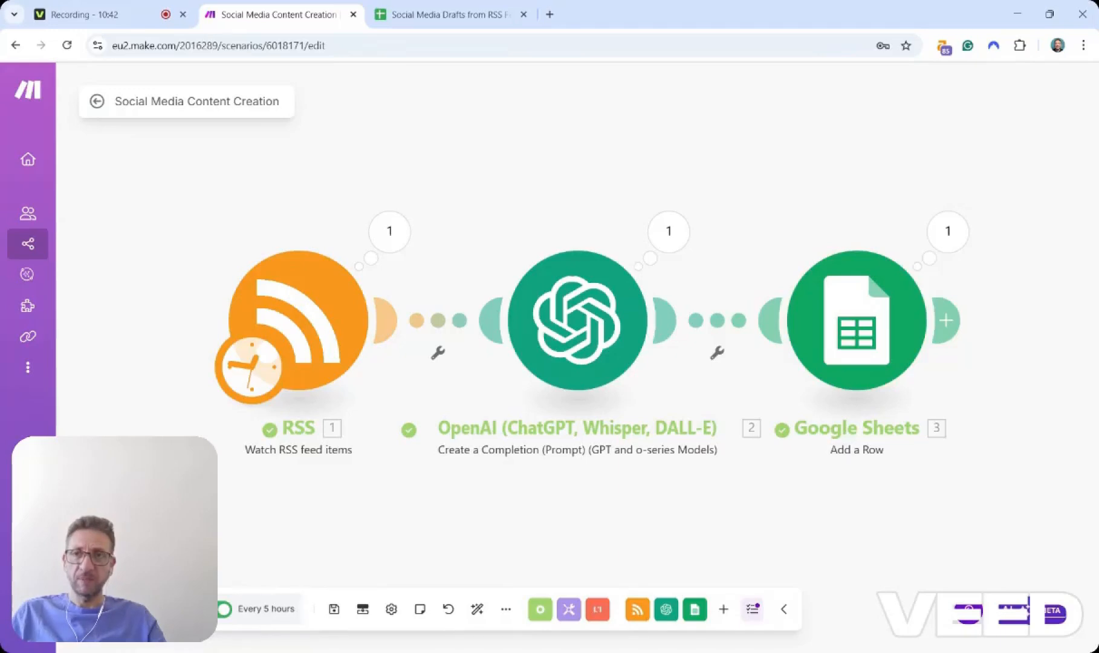
click(138, 16)
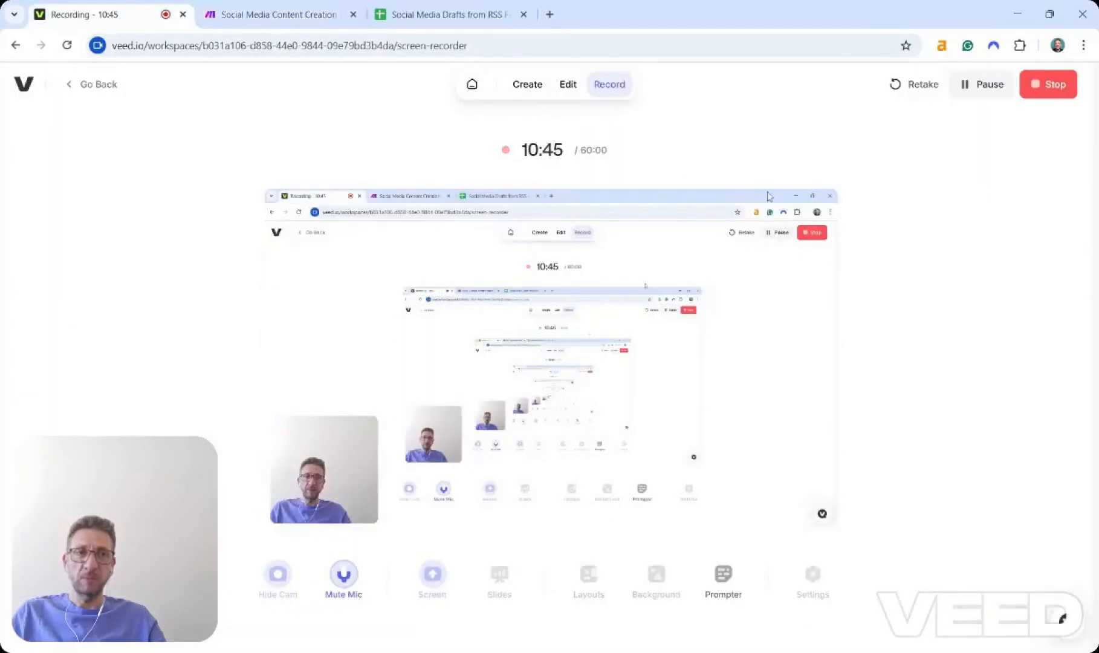